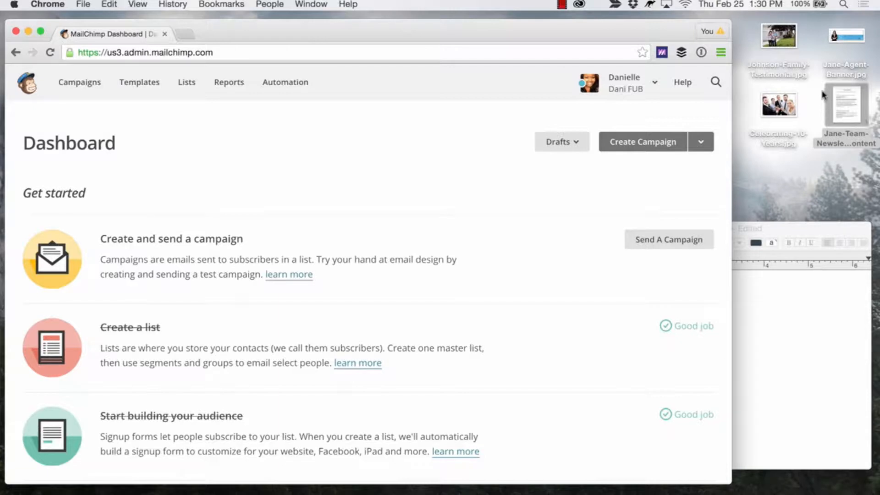
Preview the Jane-Agent-Banner.jpg image from the desktop and close it.
click(840, 42)
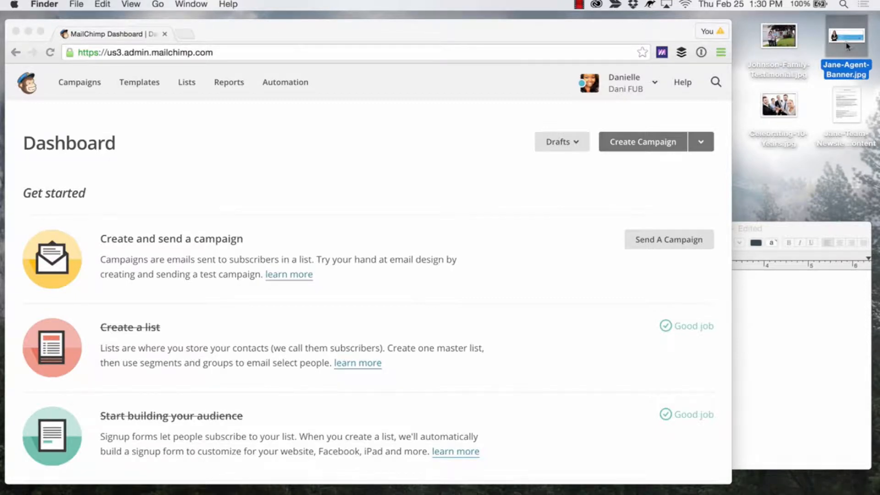
double_click(847, 47)
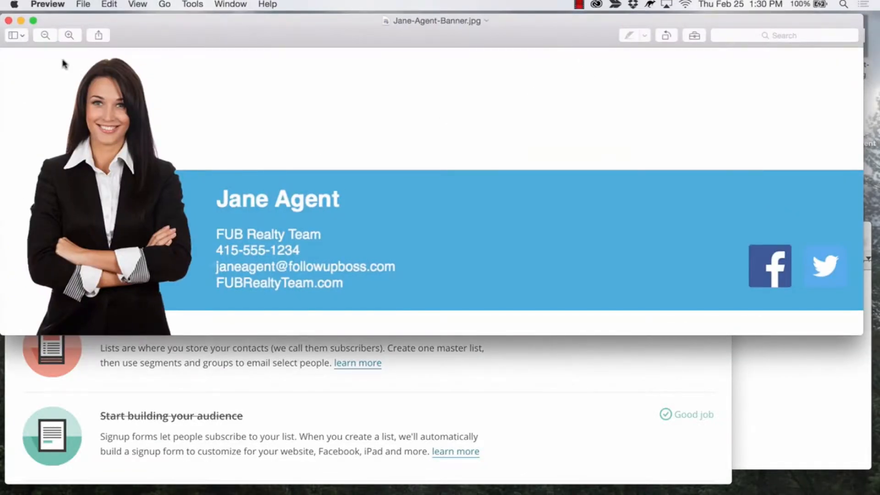
click(9, 20)
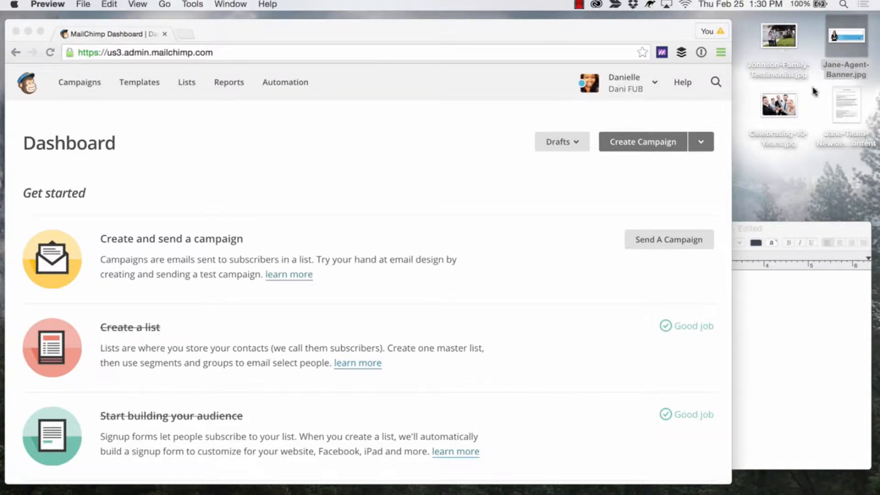
Open the Jane-Team-Newsletter-Content document, review its subject line and both articles, and close it.
double_click(846, 108)
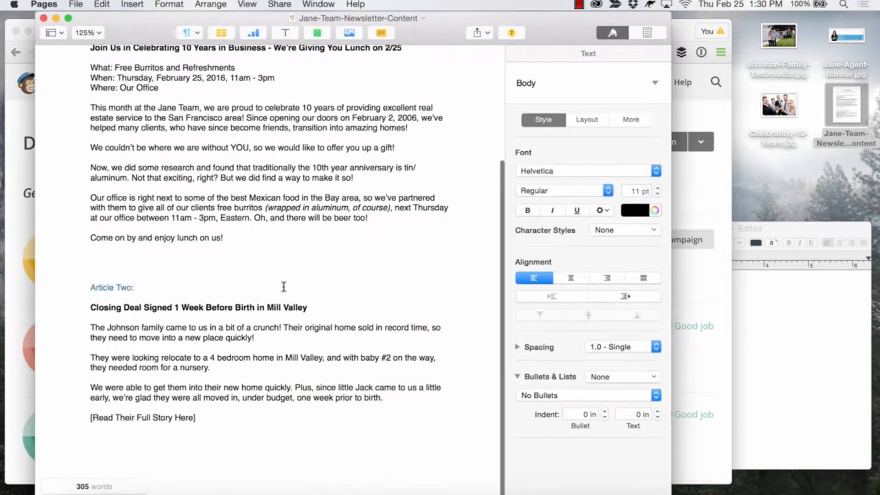
scroll(284, 287, up, 5)
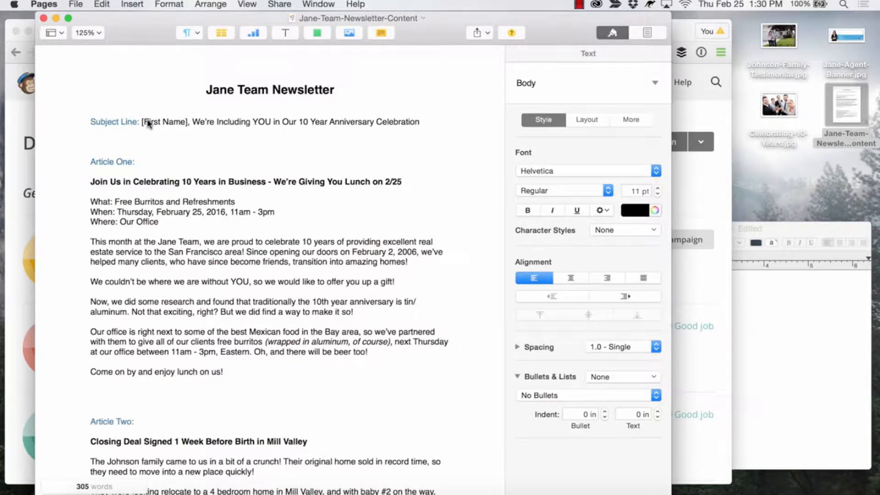
click(133, 181)
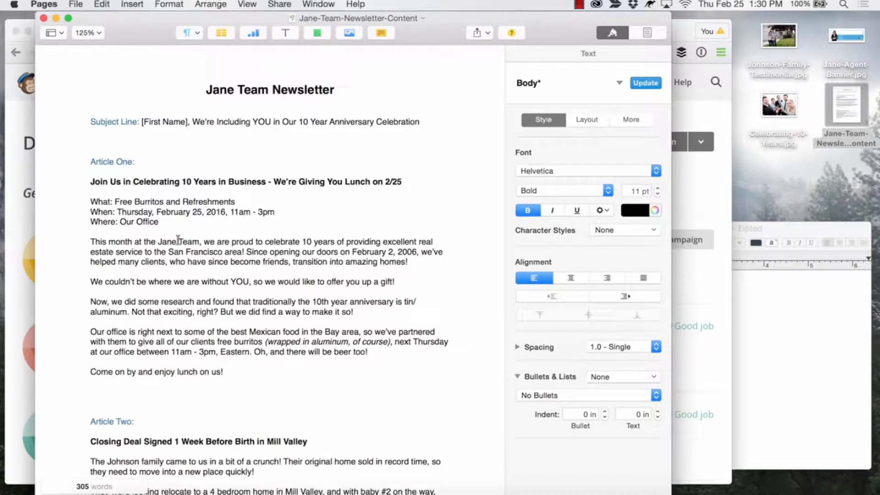
scroll(178, 246, down, 4)
scroll(167, 338, down, 3)
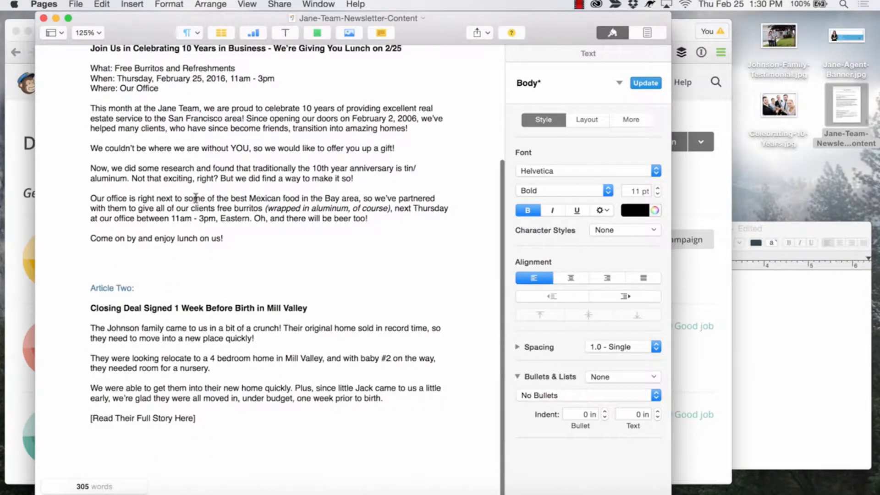
scroll(192, 197, up, 3)
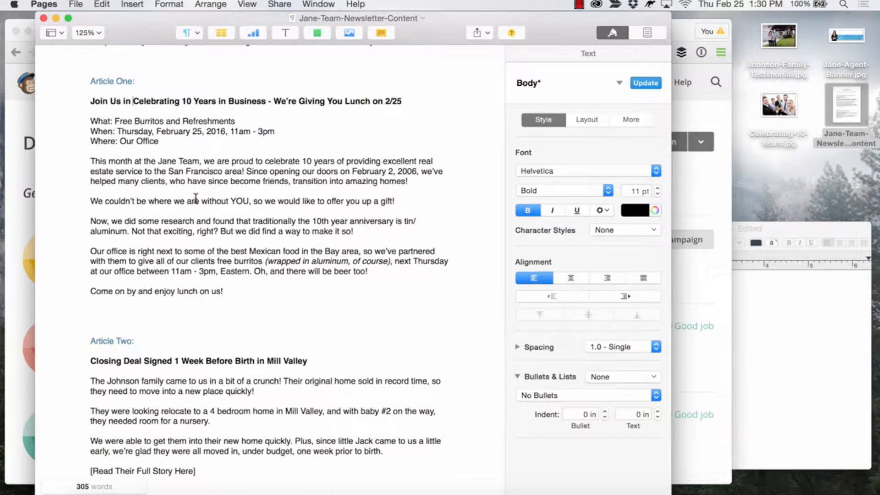
scroll(195, 139, down, 3)
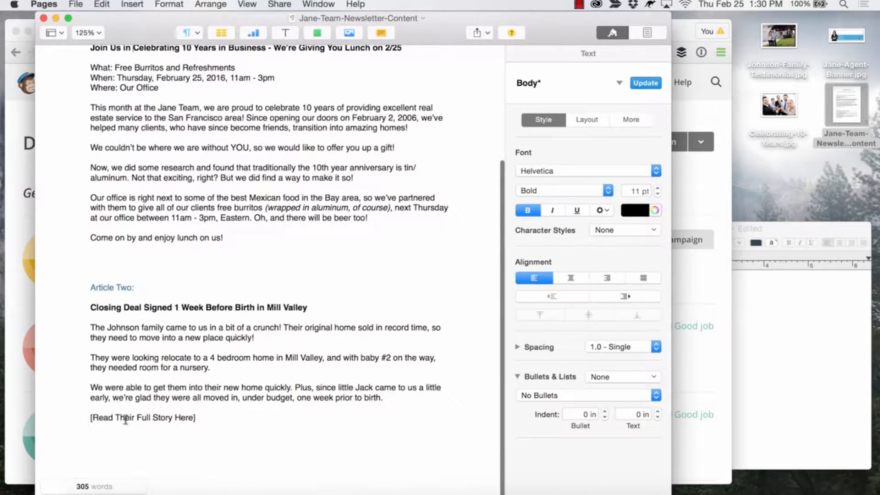
scroll(211, 384, up, 3)
scroll(212, 385, up, 2)
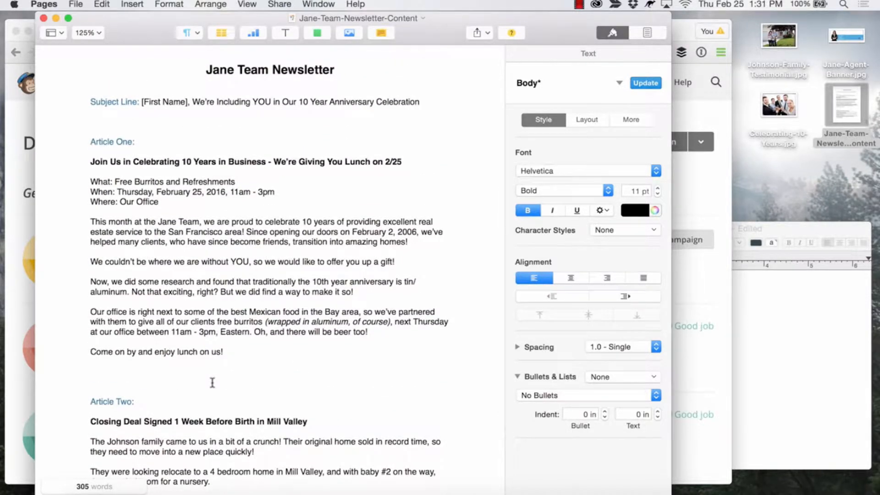
scroll(249, 243, down, 1)
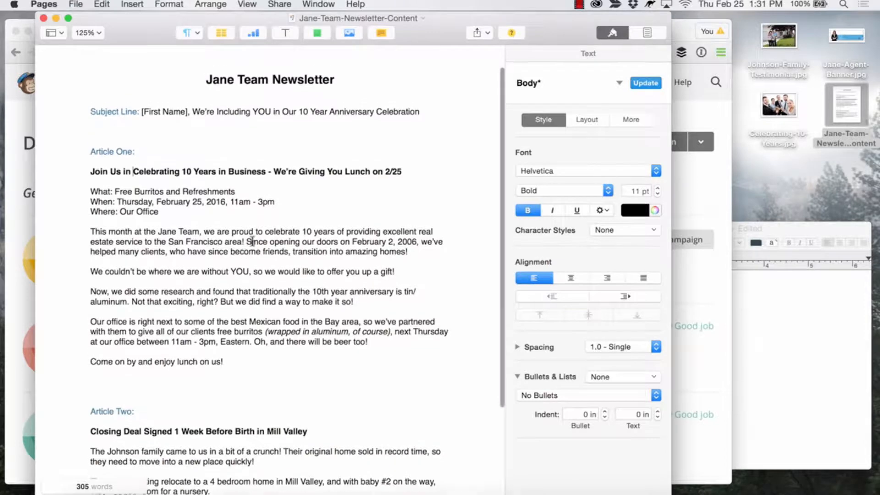
scroll(252, 241, down, 5)
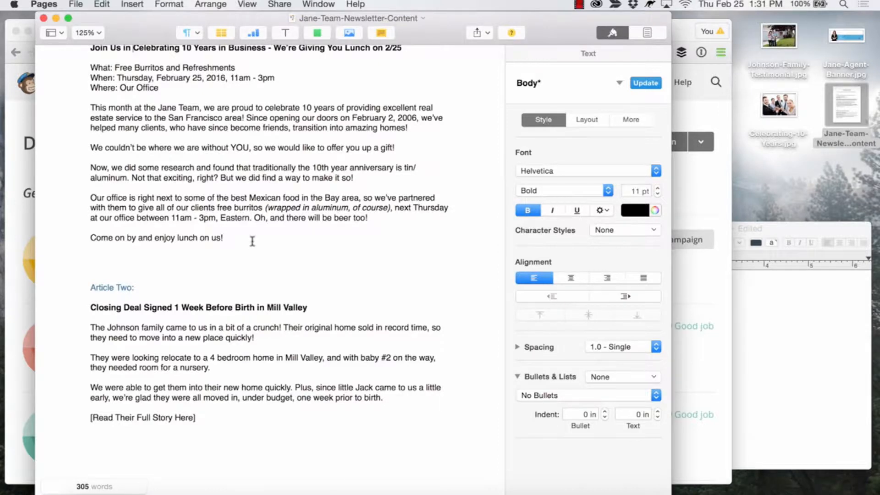
scroll(252, 242, up, 3)
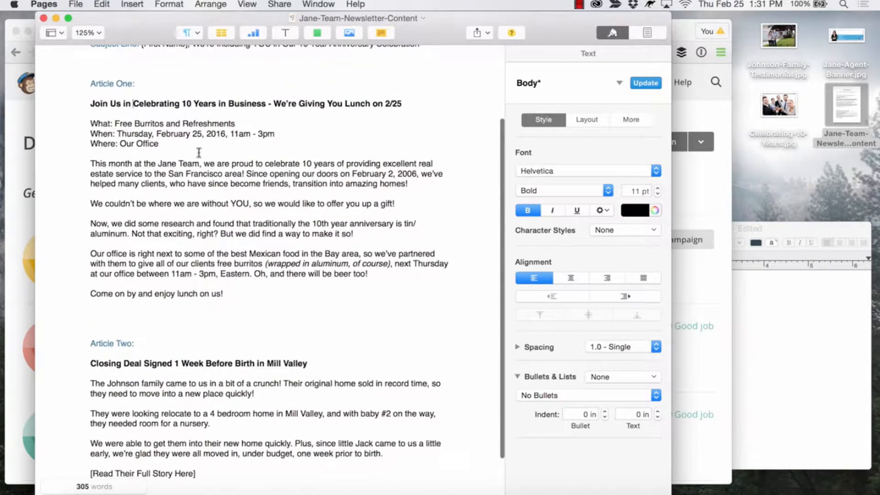
scroll(178, 328, down, 2)
scroll(179, 332, up, 1)
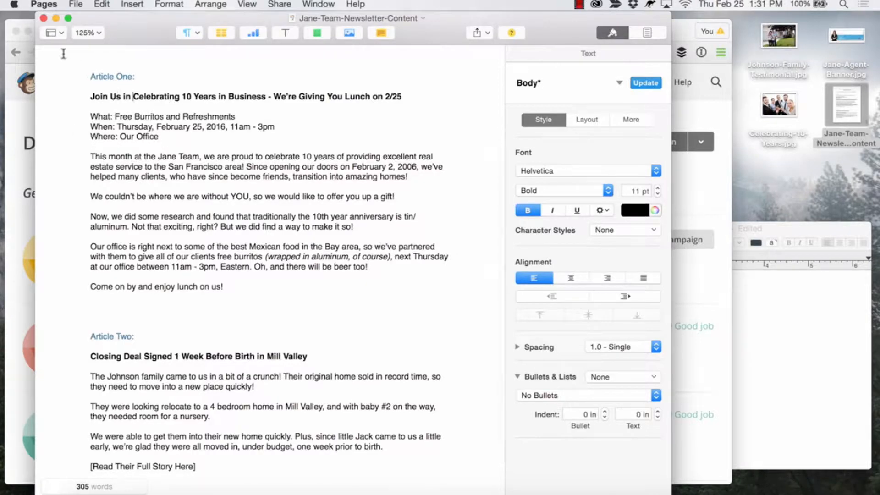
click(43, 18)
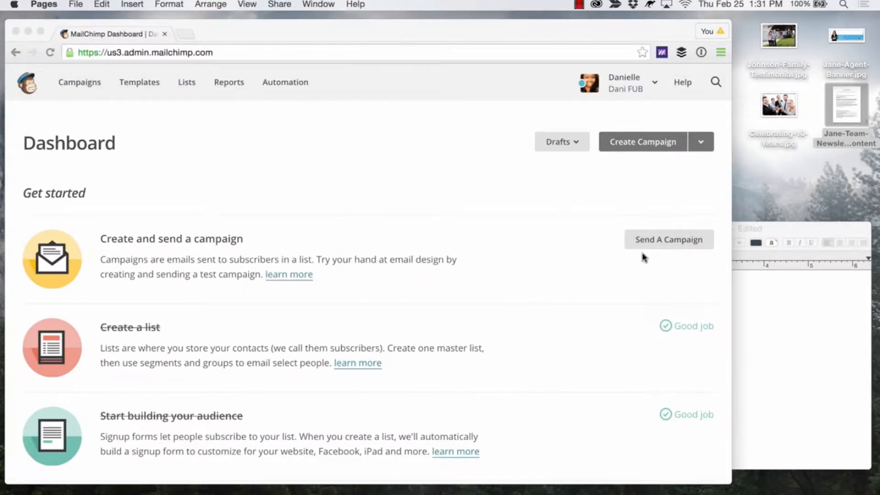
click(810, 330)
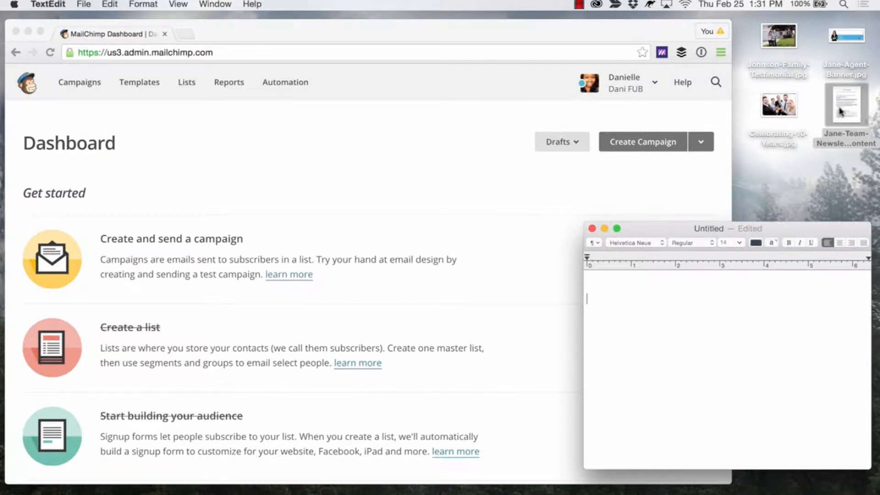
click(674, 289)
click(605, 217)
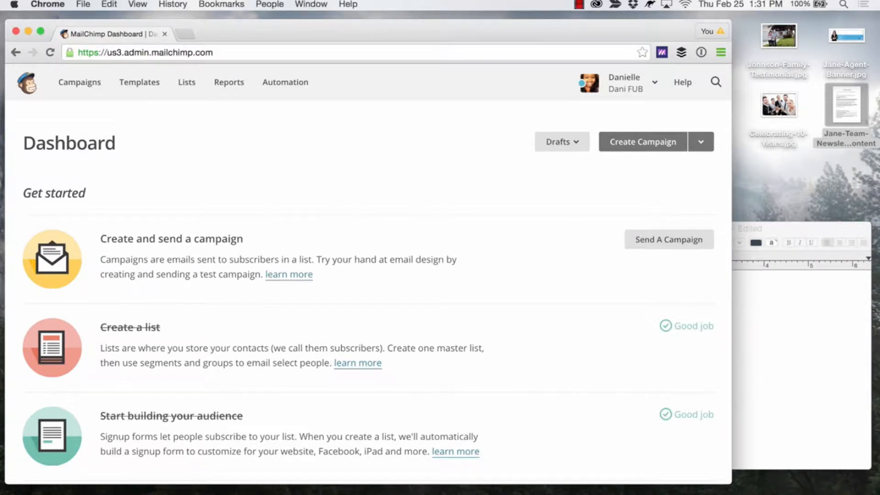
Create a regular campaign addressed to the entire Follow Up Boss Contacts list and proceed to its setup.
click(638, 147)
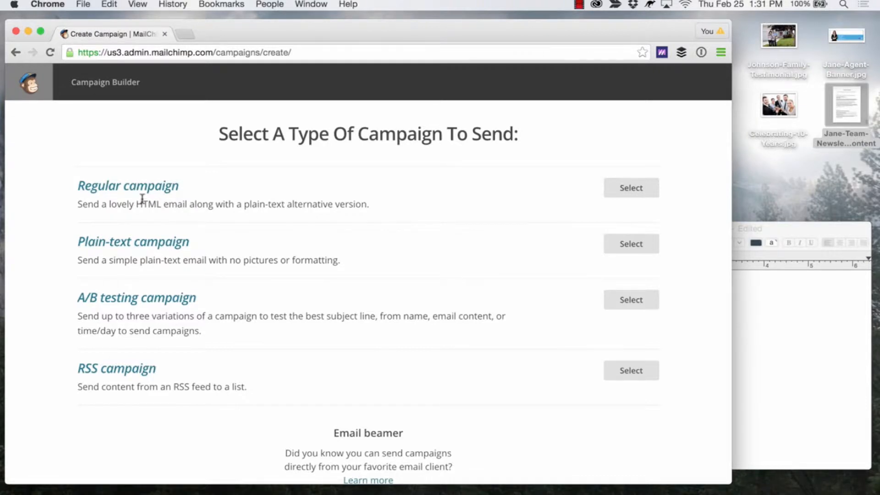
click(621, 195)
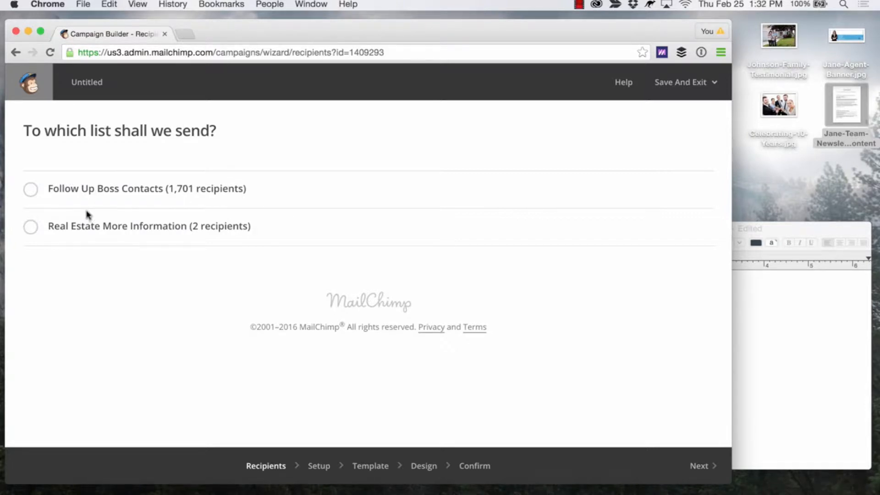
click(37, 189)
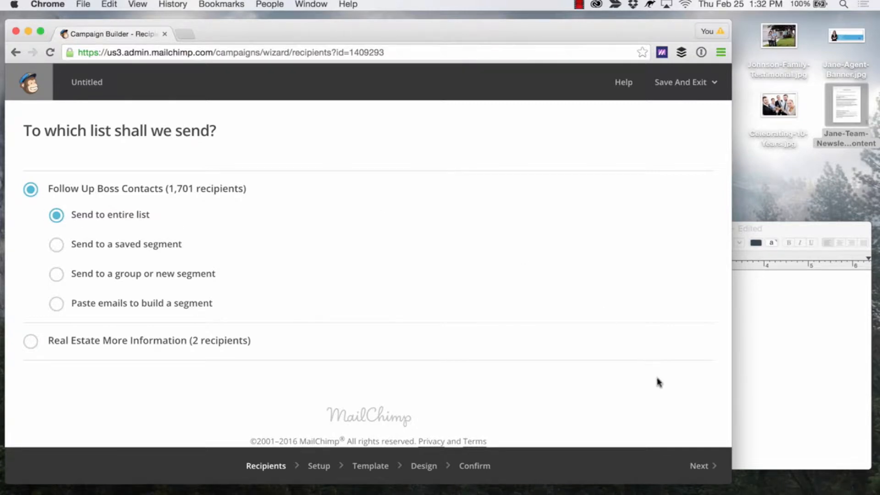
click(699, 466)
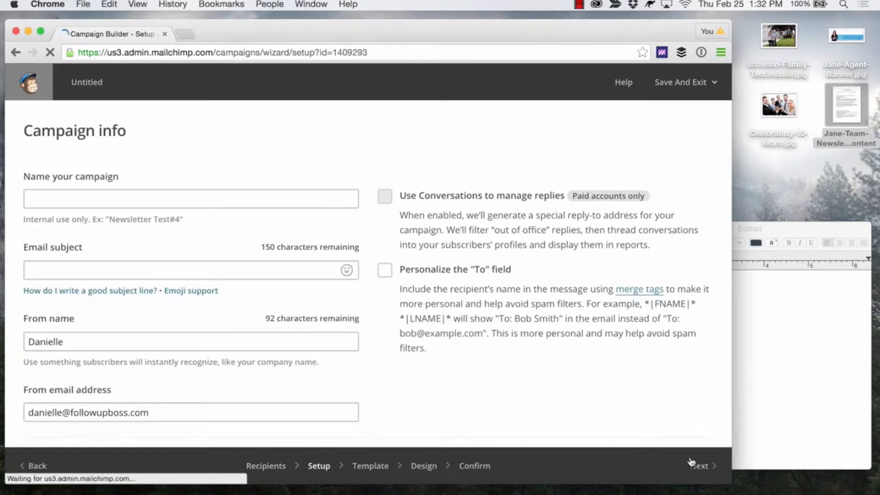
Name the campaign "Anniversary Celebration".
click(319, 199)
text(Anniversa)
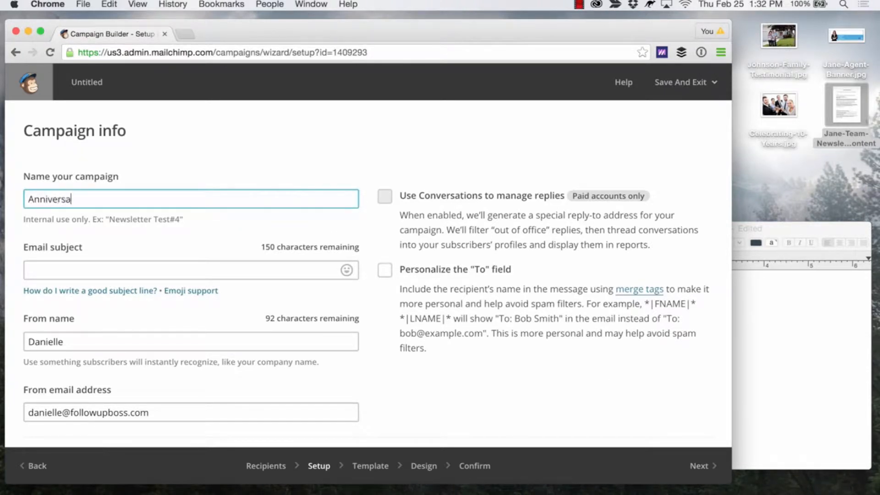
text(ry Celebration)
Copy the subject line text, including its [First Name] placeholder, from the Jane-Team-Newsletter-Content document into the campaign's email subject.
scroll(306, 234, down, 3)
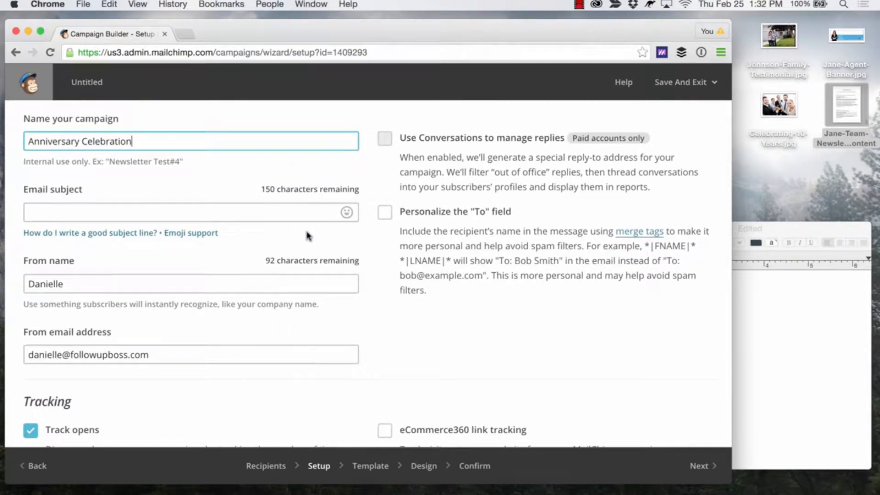
click(274, 212)
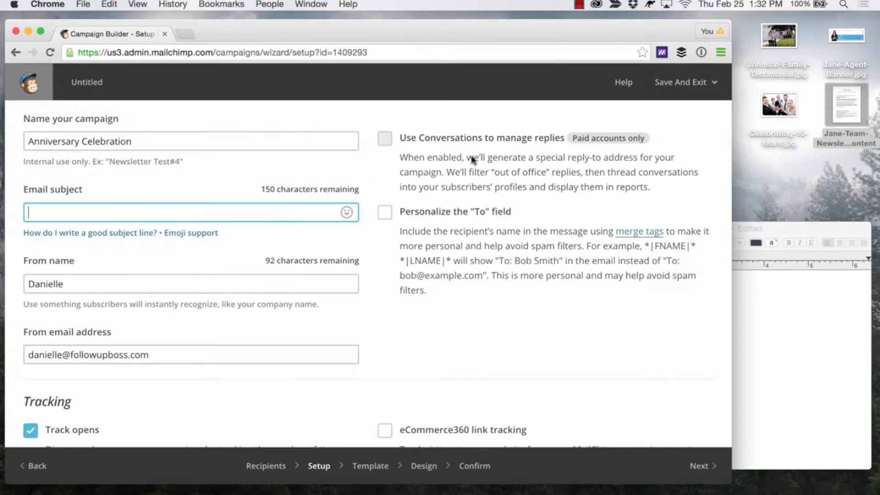
click(833, 102)
double_click(834, 102)
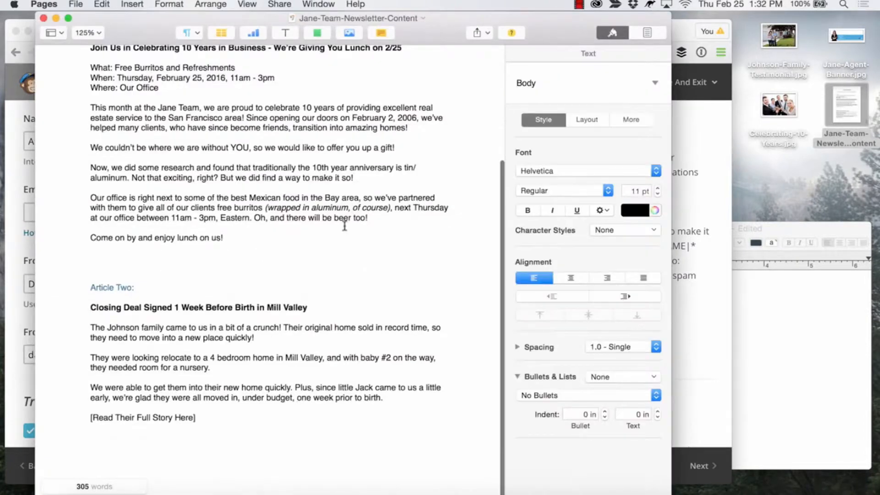
scroll(345, 225, up, 5)
drag(418, 105, 140, 107)
key(super+c)
click(22, 216)
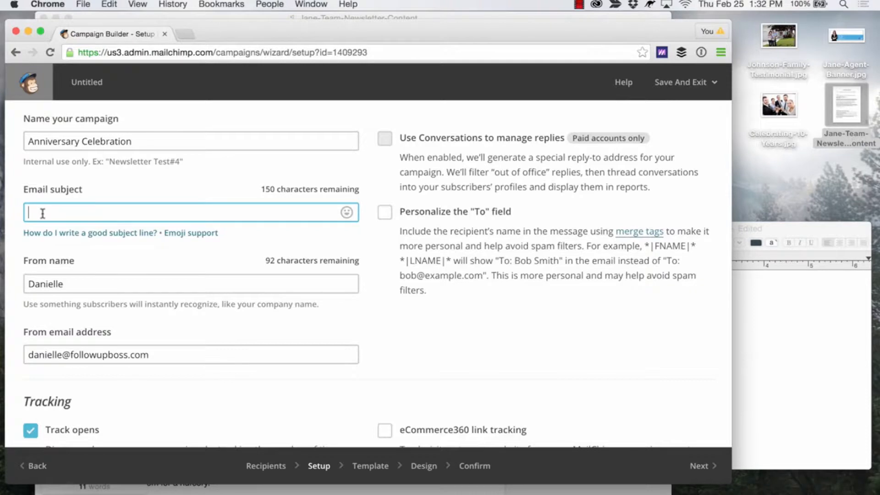
key(super+v)
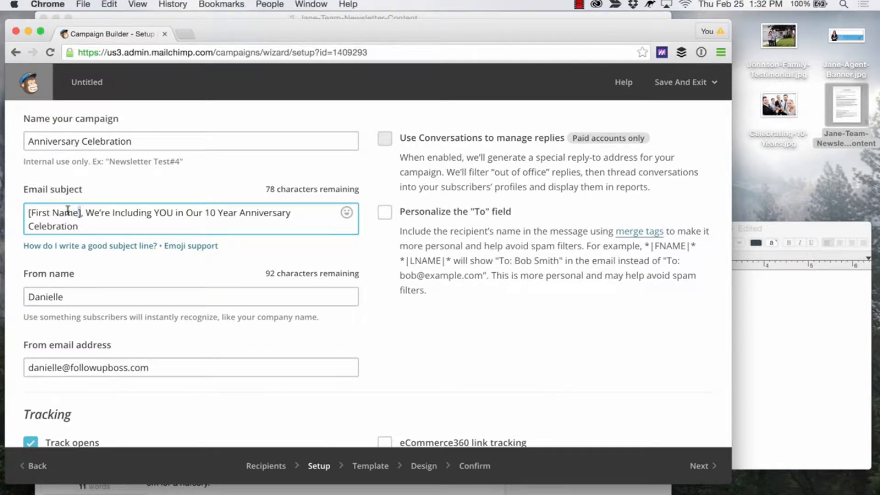
Replace the [First Name] placeholder in the email subject with the *|FNAME|* merge tag copied from the personalization help text.
drag(81, 211, 21, 210)
key(BackSpace)
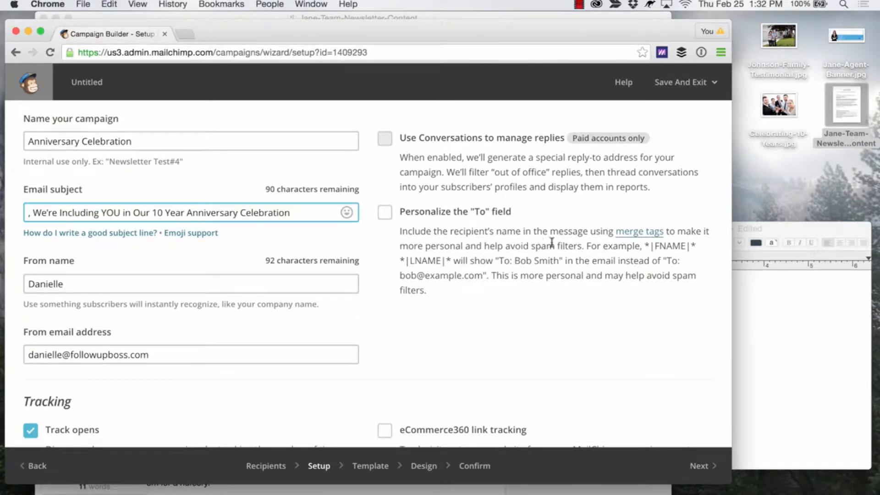
drag(696, 245, 645, 246)
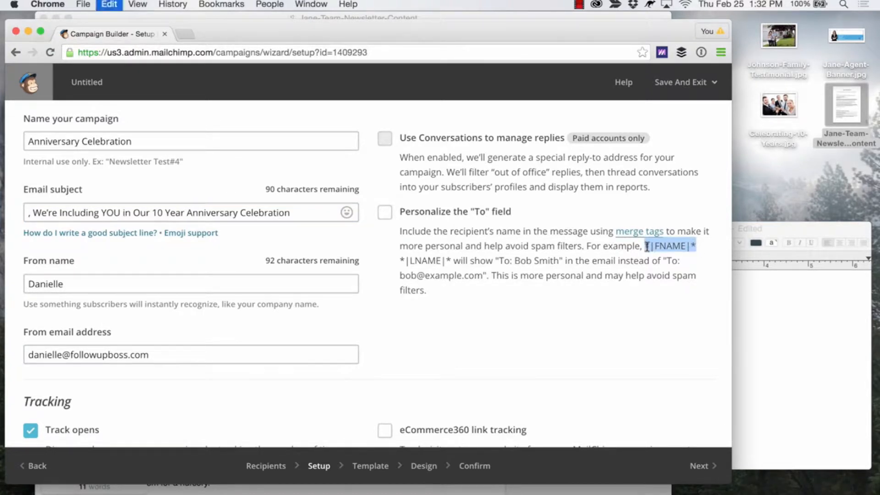
click(28, 212)
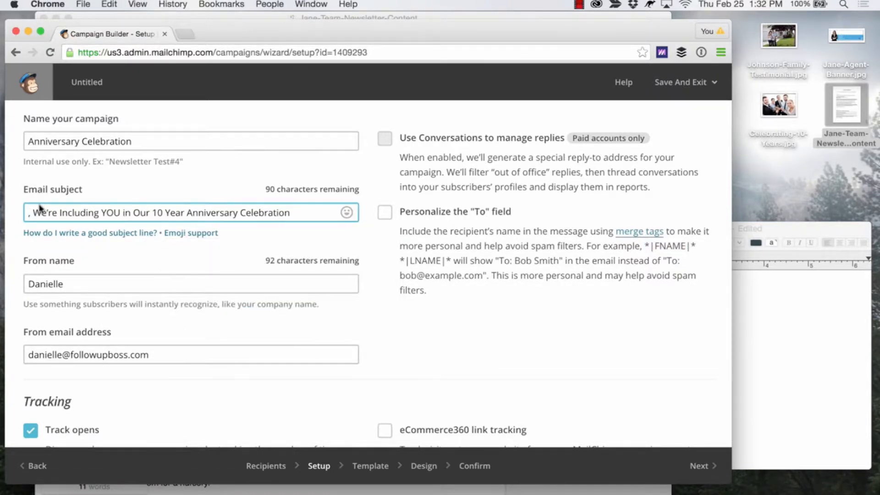
key(super+v)
text(,)
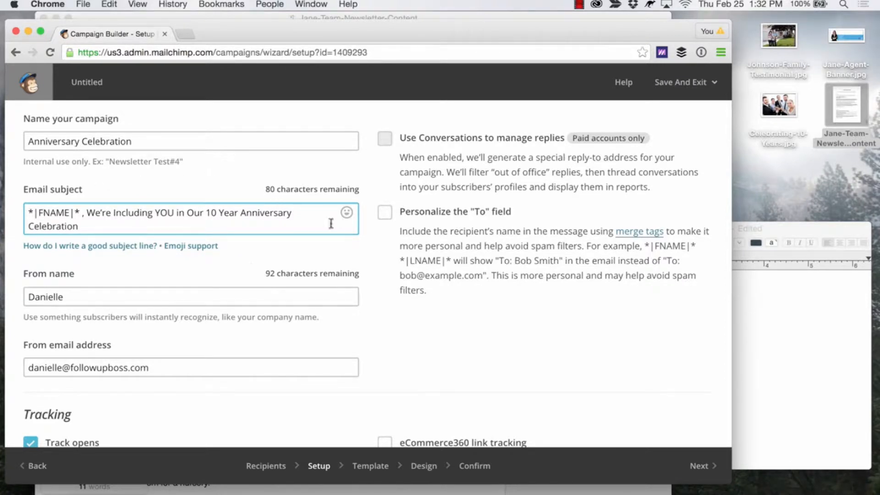
Review the sender details, tracking and social media options of the campaign setup, keep them as they are, and proceed to template selection.
scroll(184, 304, down, 3)
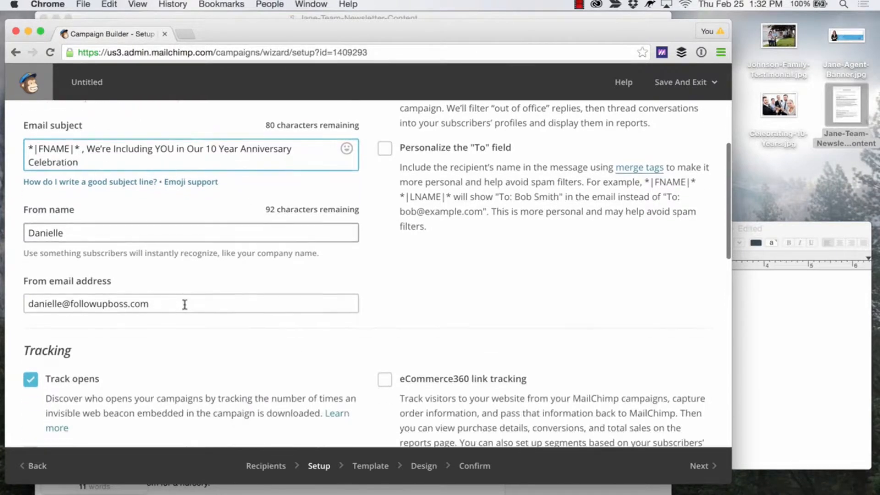
click(152, 237)
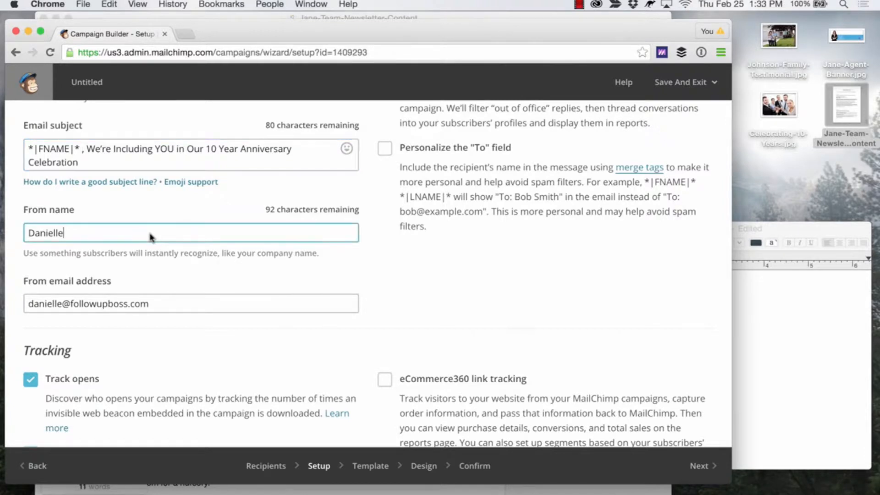
scroll(173, 215, down, 5)
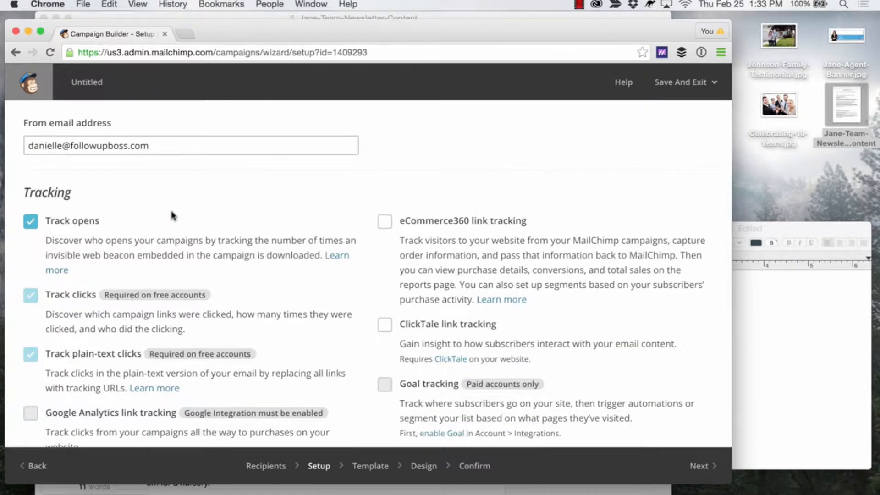
scroll(104, 250, down, 3)
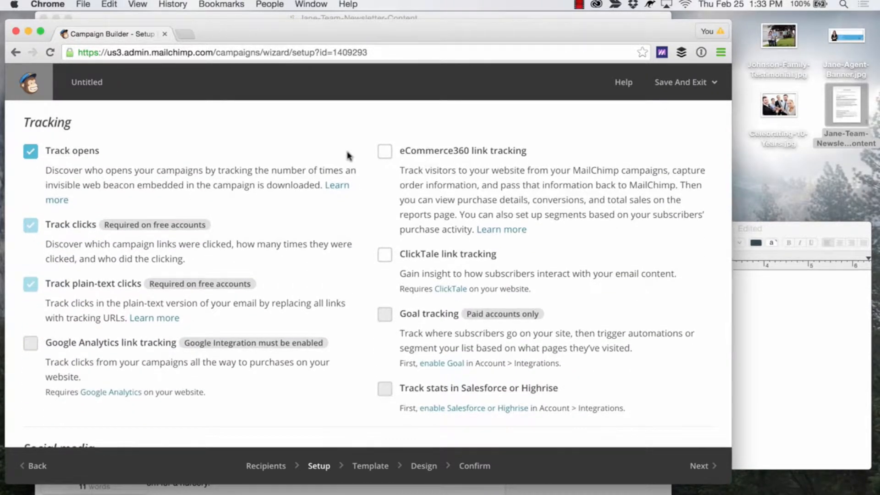
scroll(348, 156, down, 5)
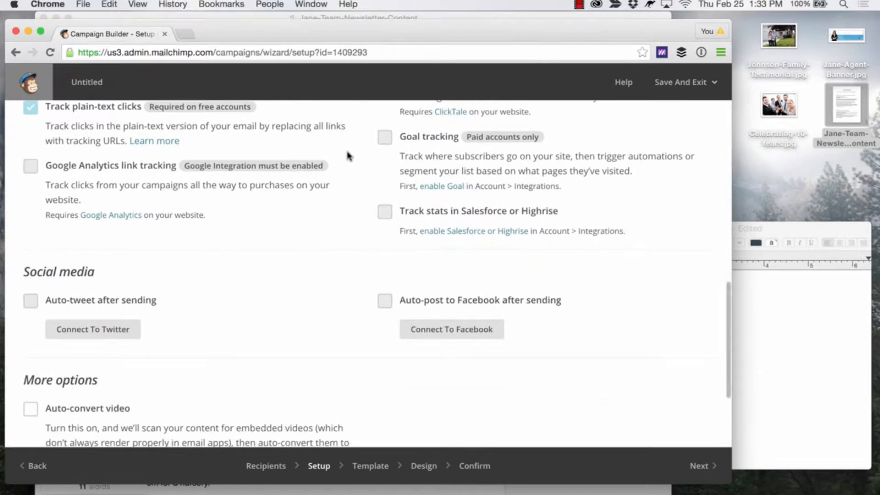
scroll(348, 155, down, 3)
scroll(348, 156, up, 15)
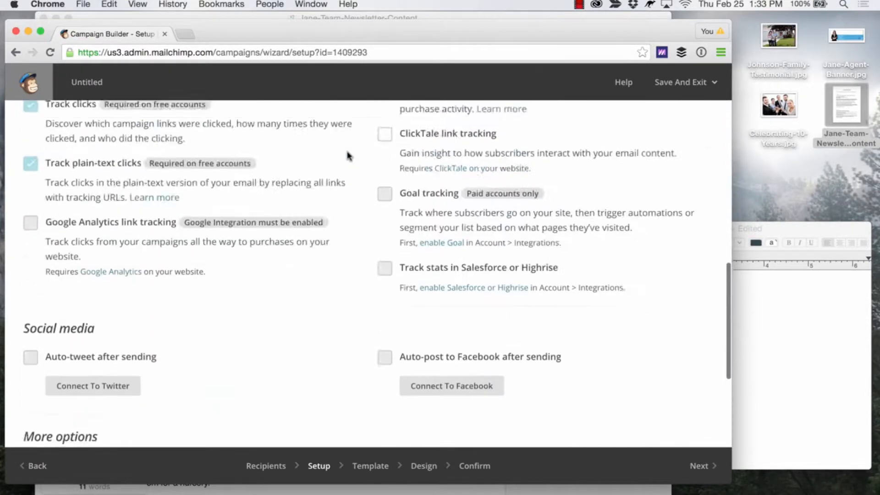
scroll(347, 151, up, 2)
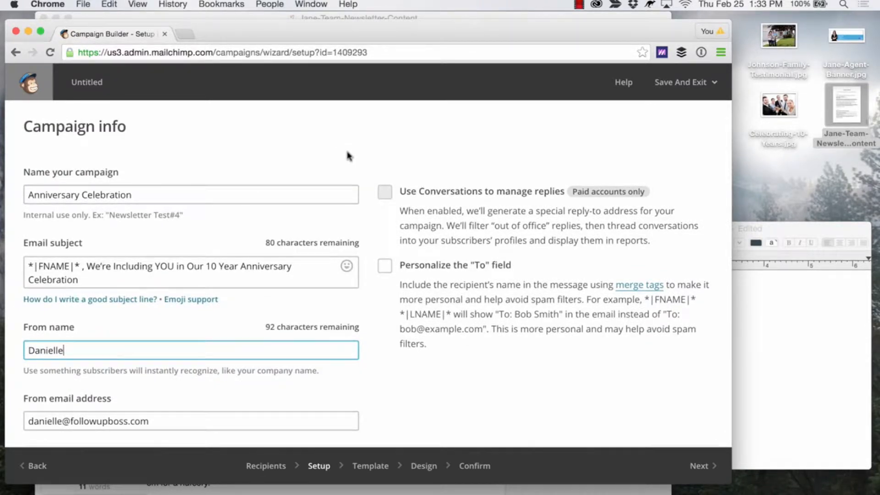
scroll(367, 193, down, 4)
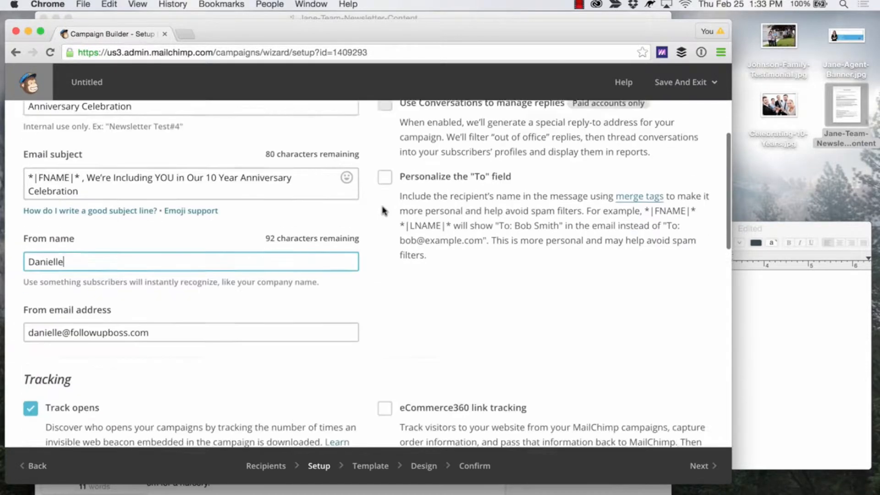
scroll(384, 211, down, 15)
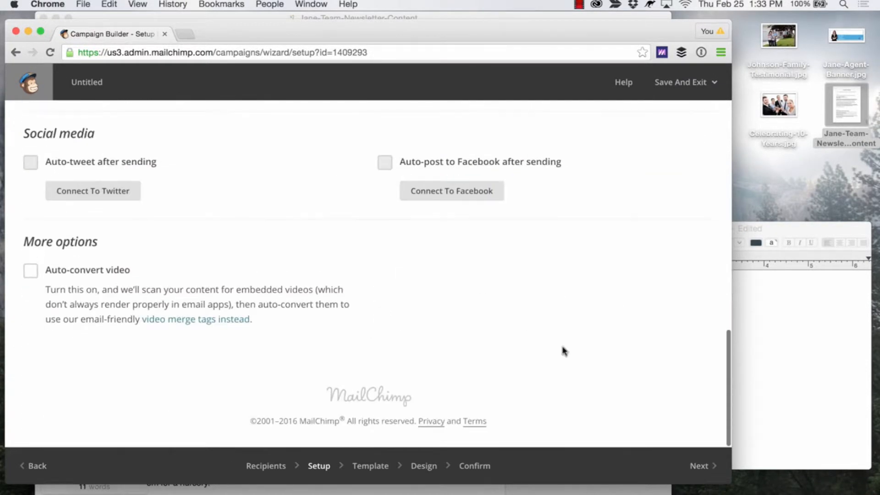
click(710, 476)
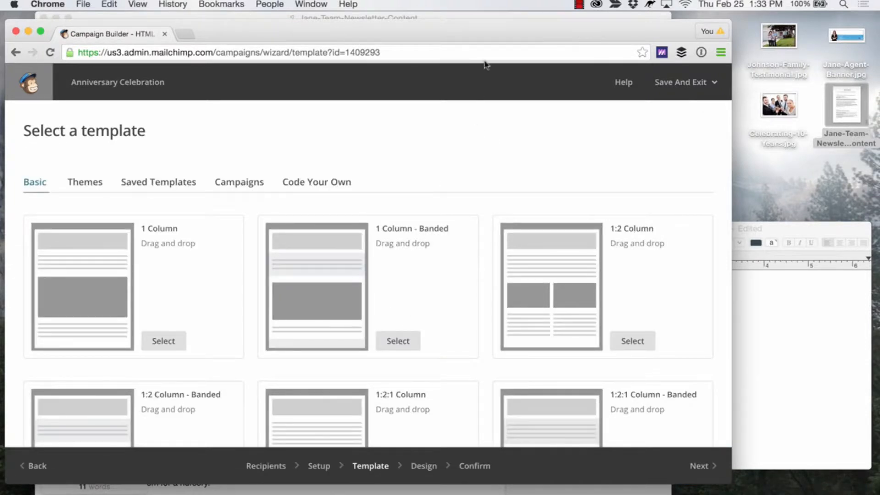
Compare the designs in the Themes gallery with the Basic drag-and-drop template layouts.
drag(485, 34, 509, 32)
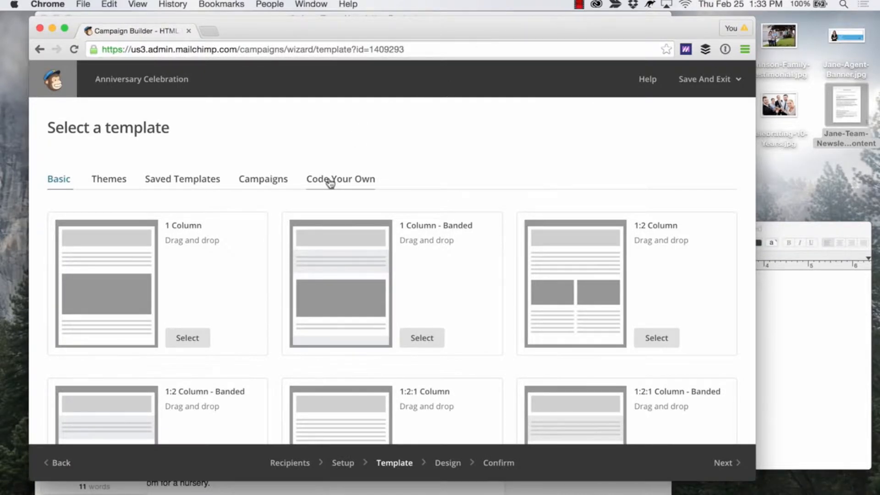
click(114, 183)
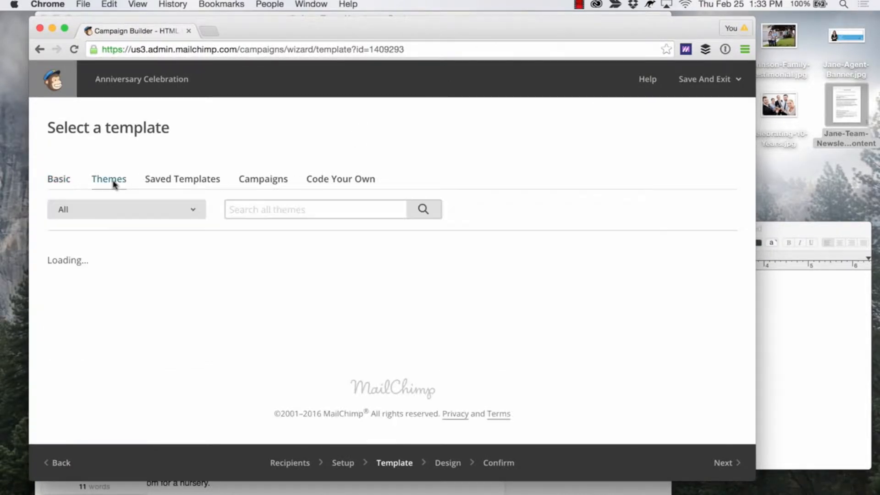
scroll(221, 222, down, 5)
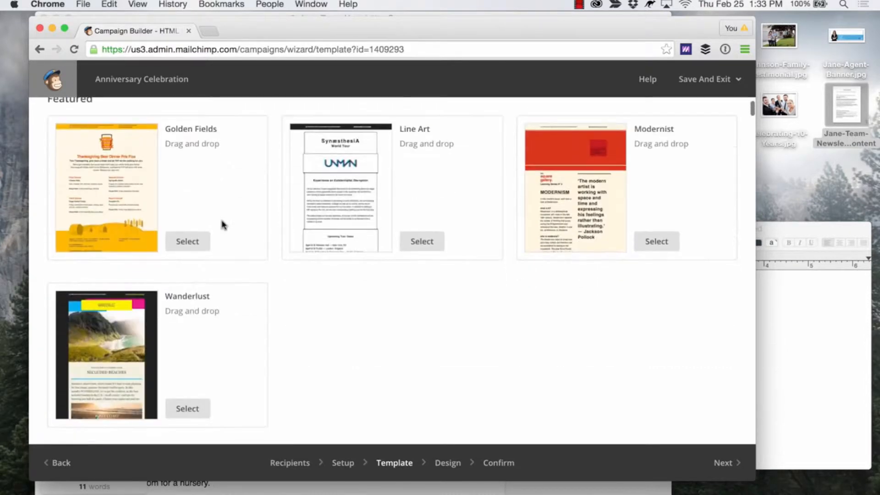
scroll(223, 225, down, 2)
scroll(223, 224, up, 10)
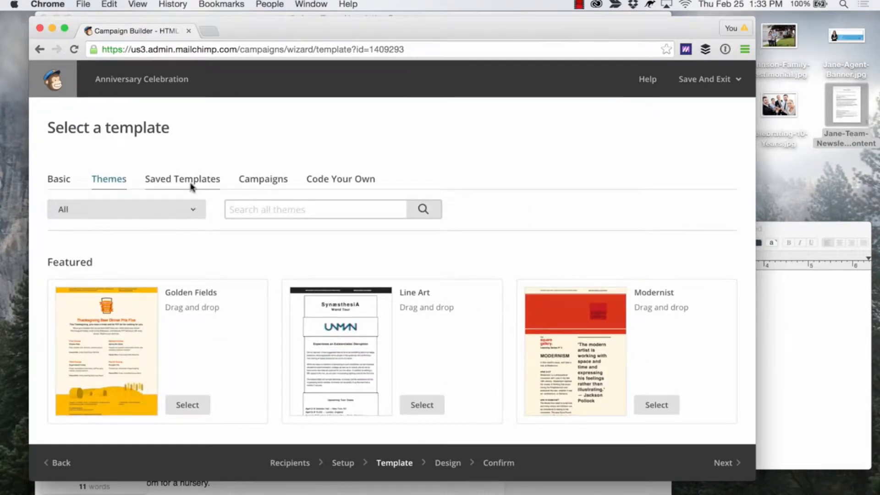
click(61, 181)
scroll(172, 201, down, 15)
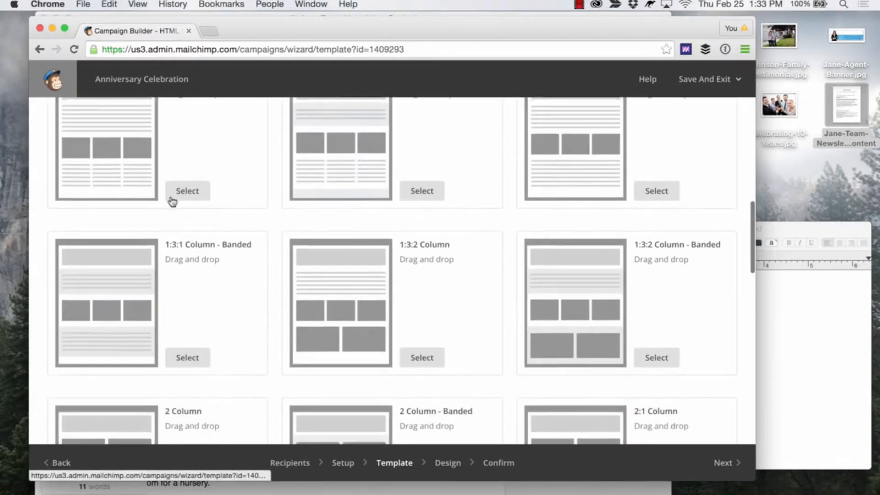
scroll(172, 201, down, 8)
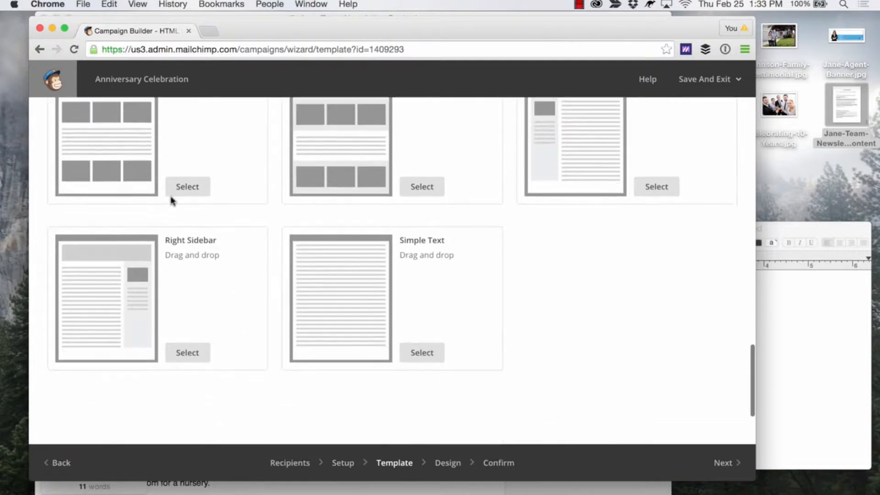
scroll(172, 201, up, 12)
scroll(172, 201, up, 10)
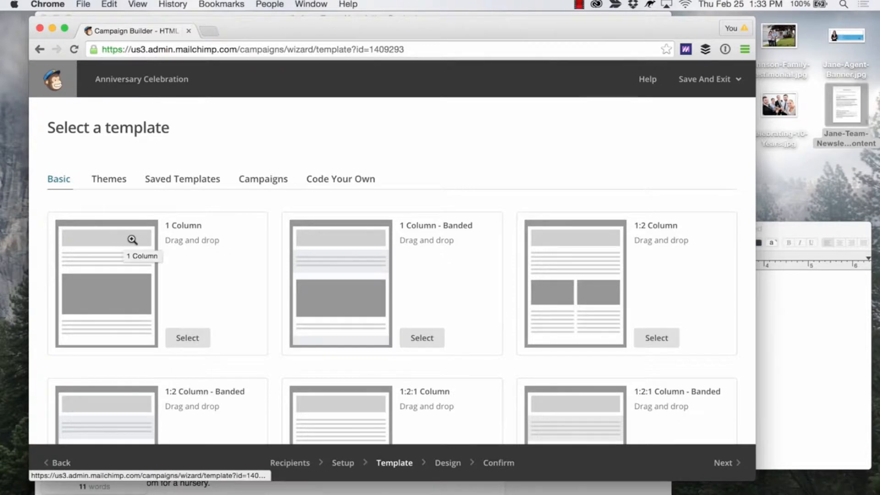
scroll(169, 299, down, 5)
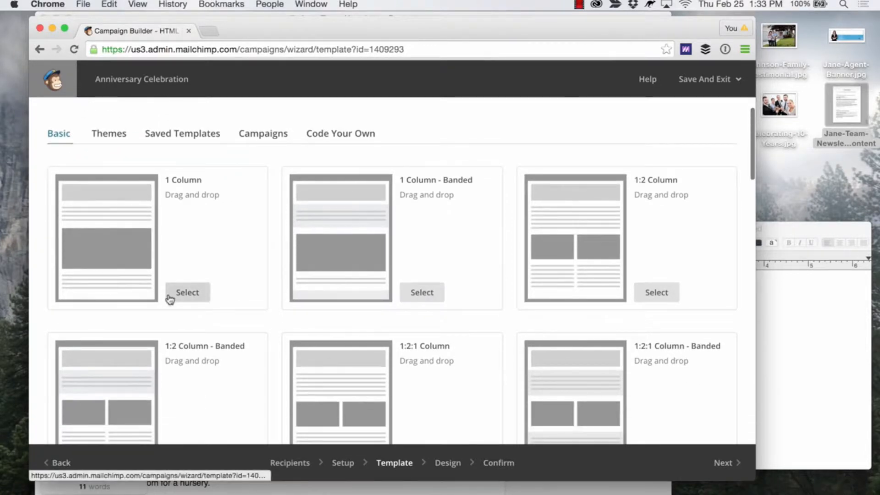
scroll(169, 295, down, 10)
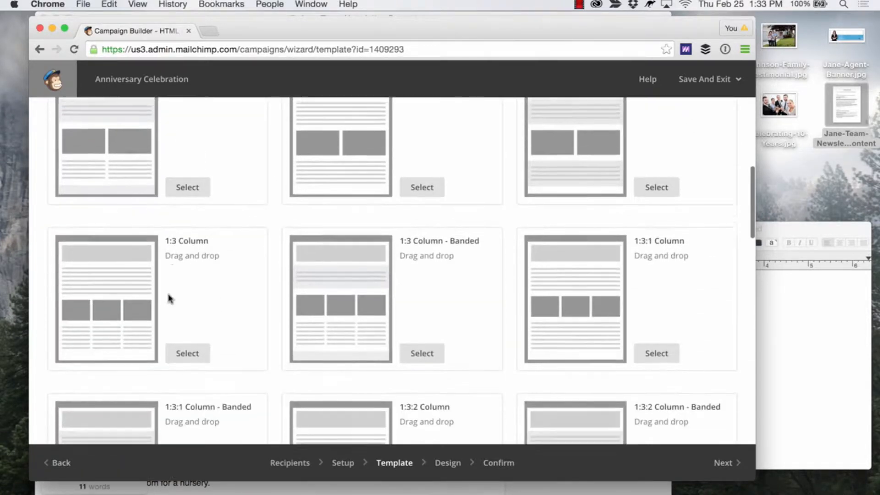
scroll(165, 297, down, 3)
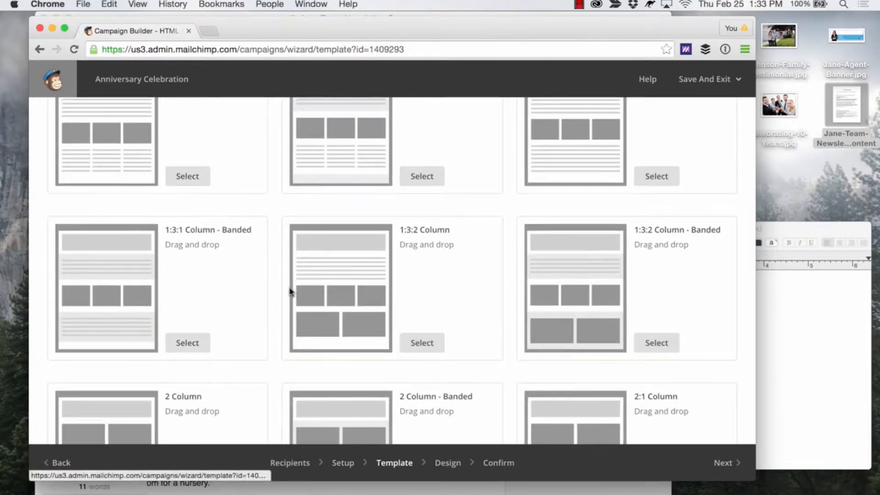
scroll(308, 289, down, 6)
scroll(308, 291, down, 8)
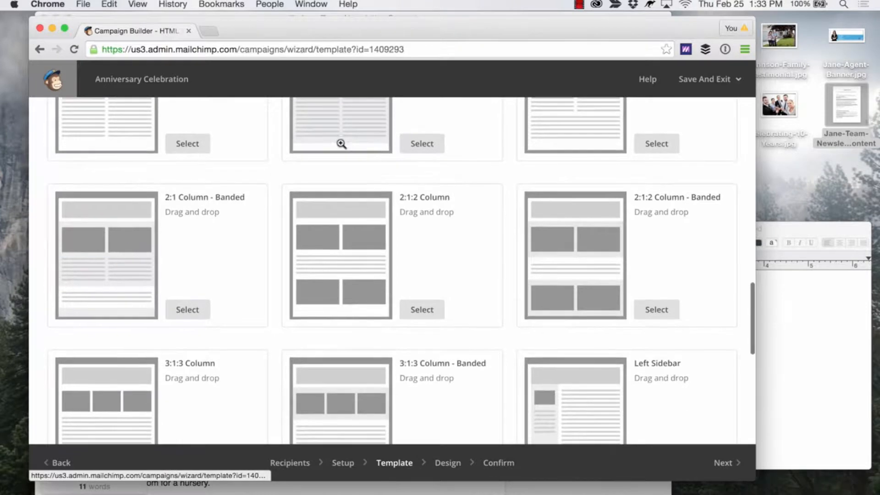
scroll(417, 197, down, 5)
scroll(417, 197, down, 5)
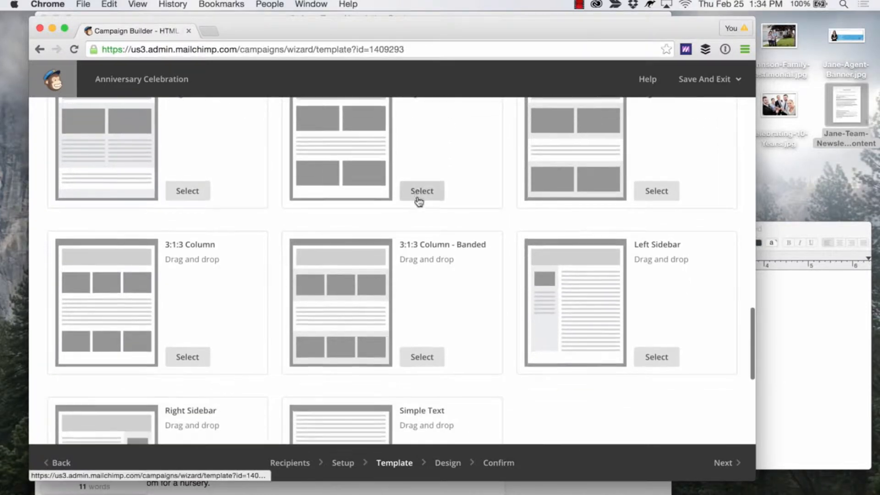
scroll(418, 199, up, 20)
scroll(418, 204, down, 12)
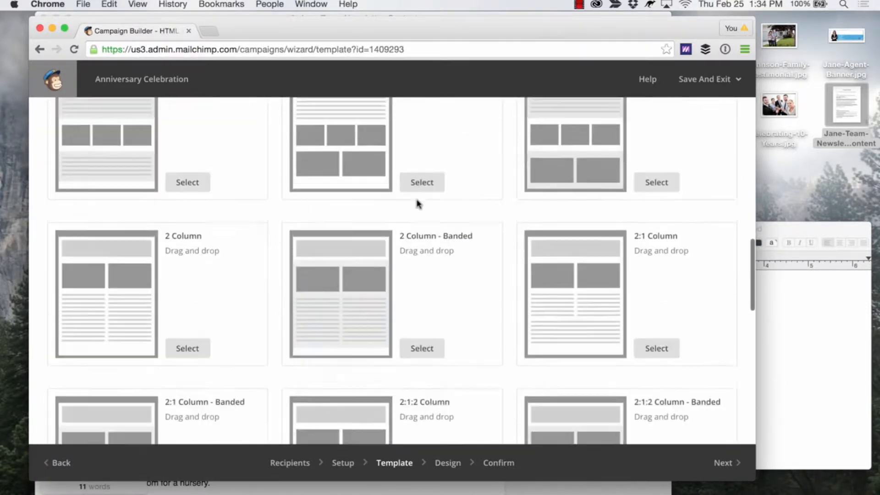
scroll(535, 344, up, 20)
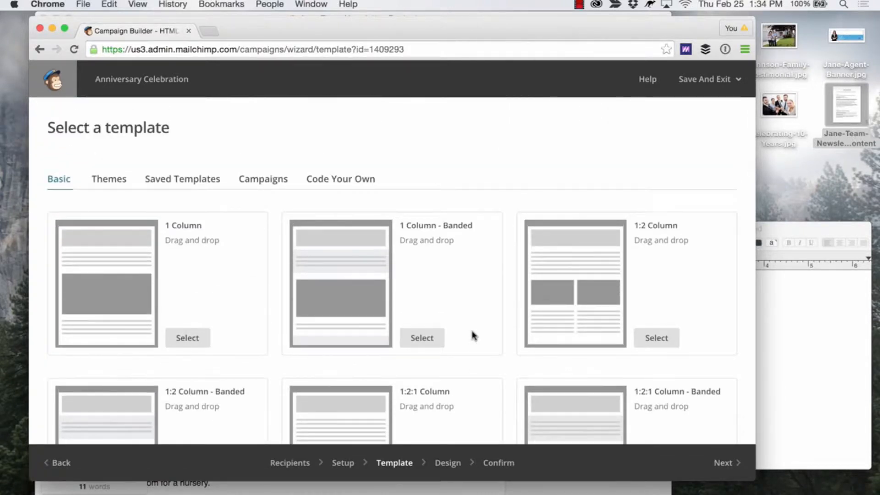
Choose the Simple Text template from the Basic layouts and dismiss the Inbox Preview announcement.
scroll(473, 336, down, 3)
scroll(474, 336, down, 20)
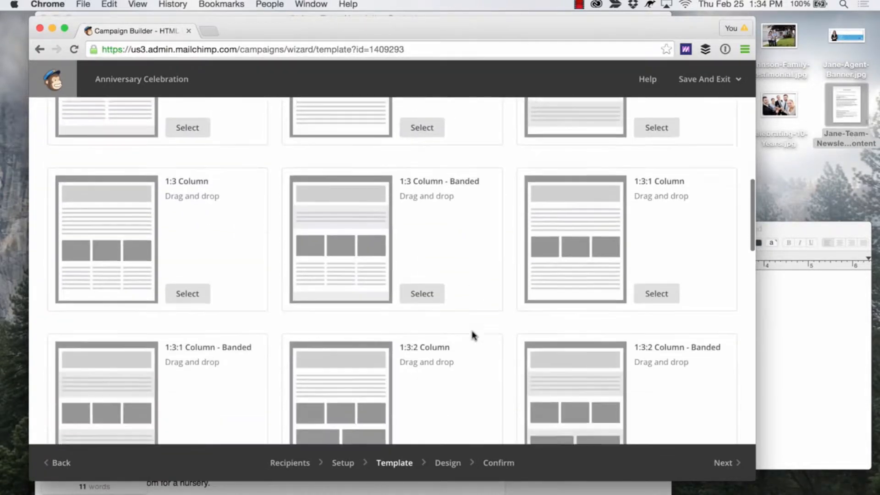
scroll(473, 335, down, 20)
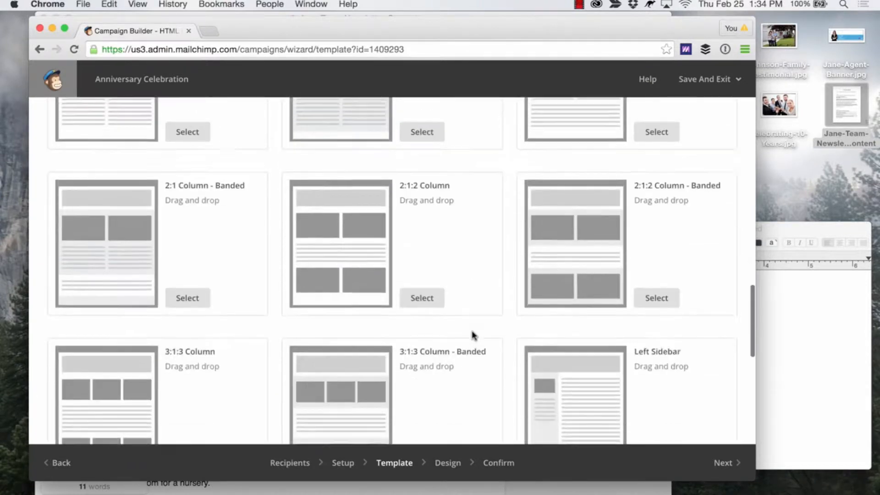
click(428, 376)
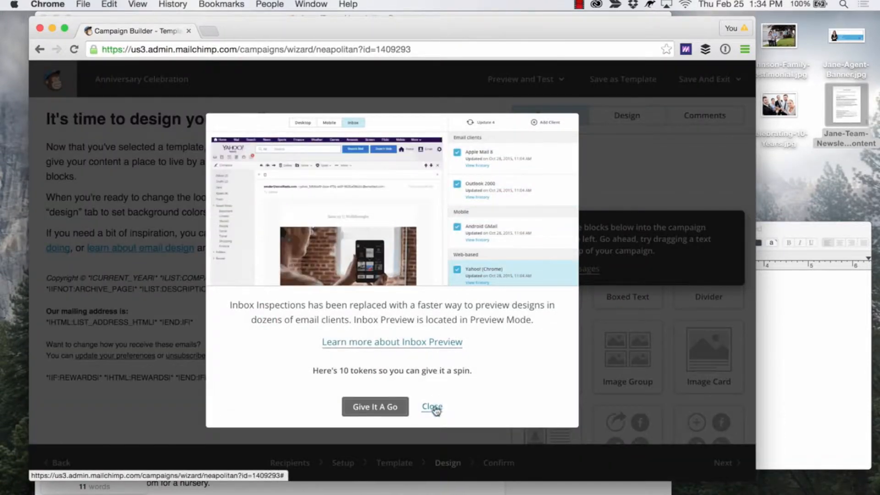
click(431, 407)
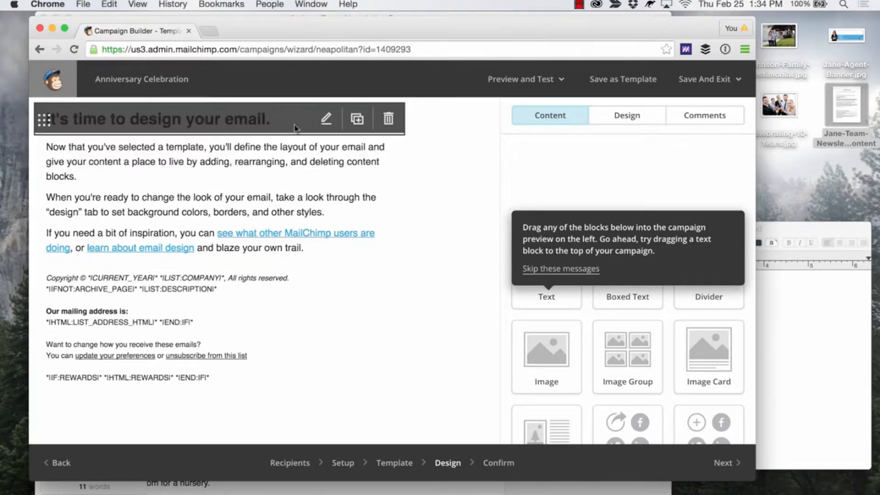
Open the email's heading block for editing and copy the Article One headline from the Jane-Team-Newsletter-Content document.
click(328, 119)
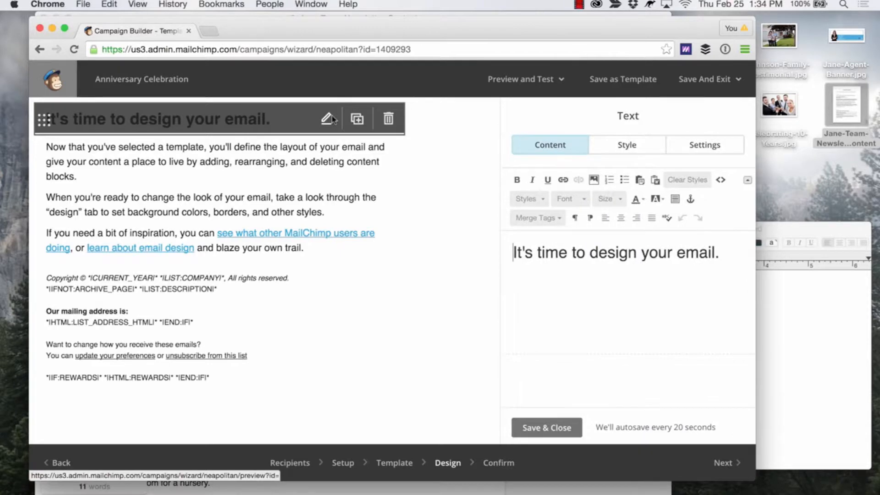
click(648, 253)
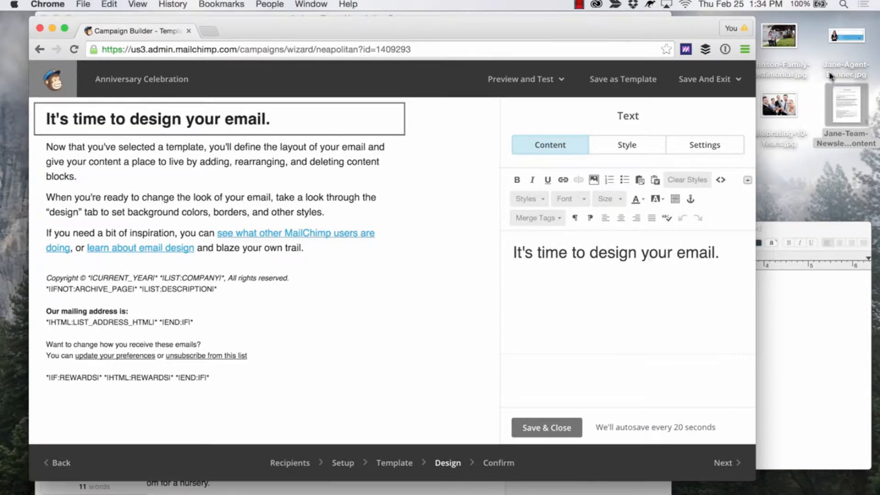
double_click(847, 94)
click(333, 121)
drag(417, 161, 76, 161)
key(super+c)
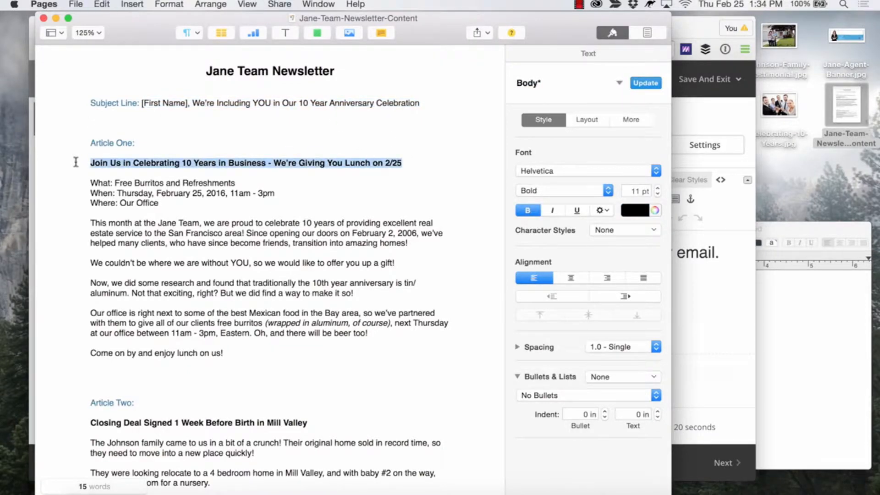
Replace the placeholder heading text with the copied headline "Join Us in Celebrating 10 Years in Business - We're Giving You Lunch on 2/25".
click(715, 275)
drag(723, 255, 503, 245)
text(V)
key(BackSpace)
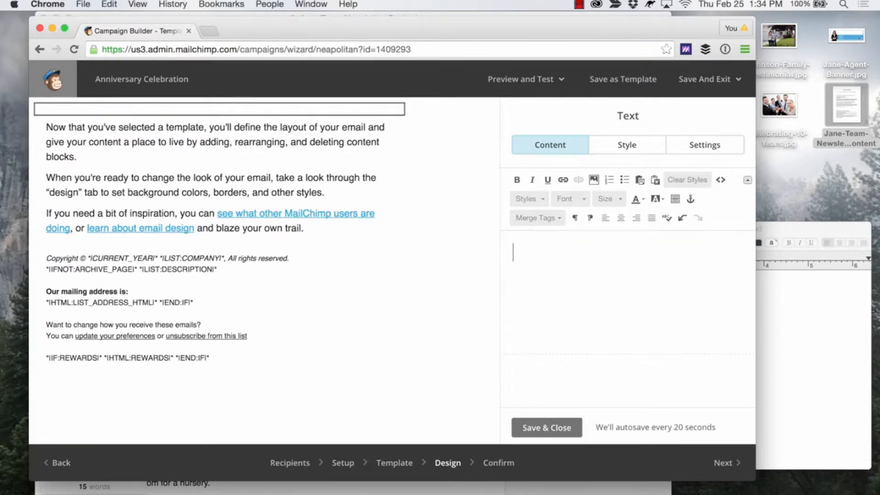
key(super+v)
Clear the pasted formatting from the whole headline and apply the large heading style to it.
drag(611, 273, 509, 248)
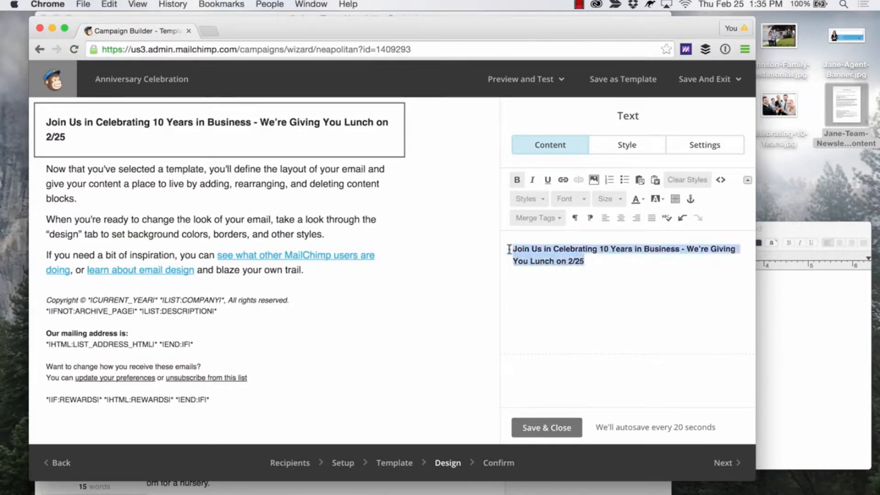
click(692, 180)
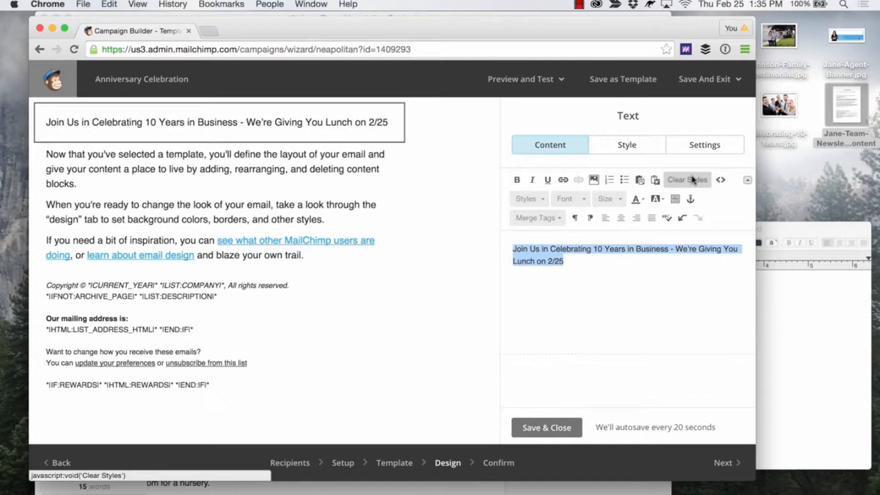
click(582, 200)
click(582, 203)
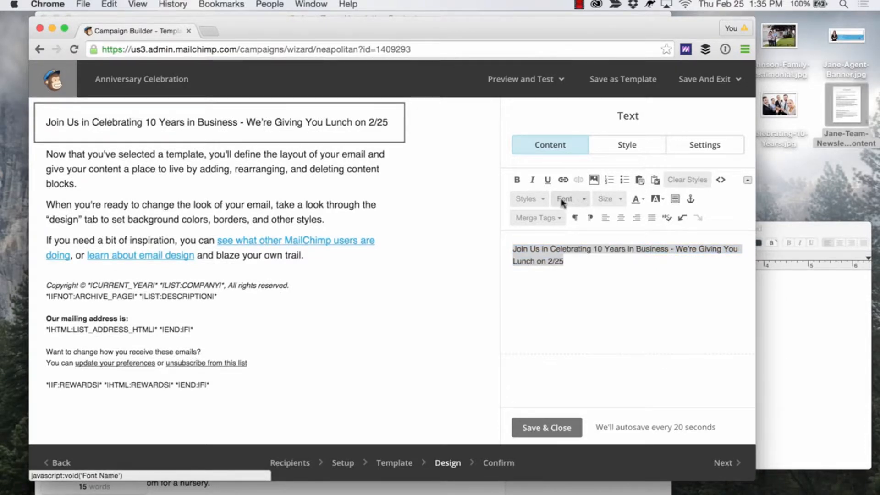
click(541, 200)
click(542, 231)
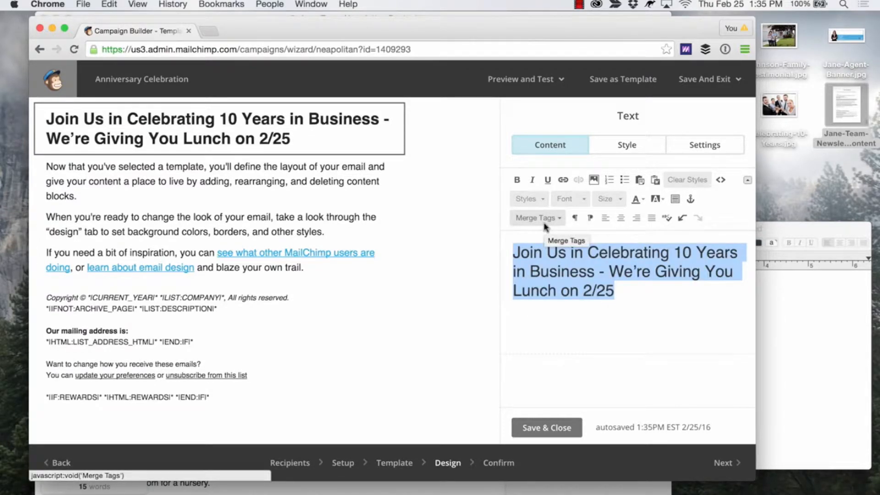
Save the heading block and open the placeholder body text block below it for editing.
click(552, 428)
mouse_move(313, 216)
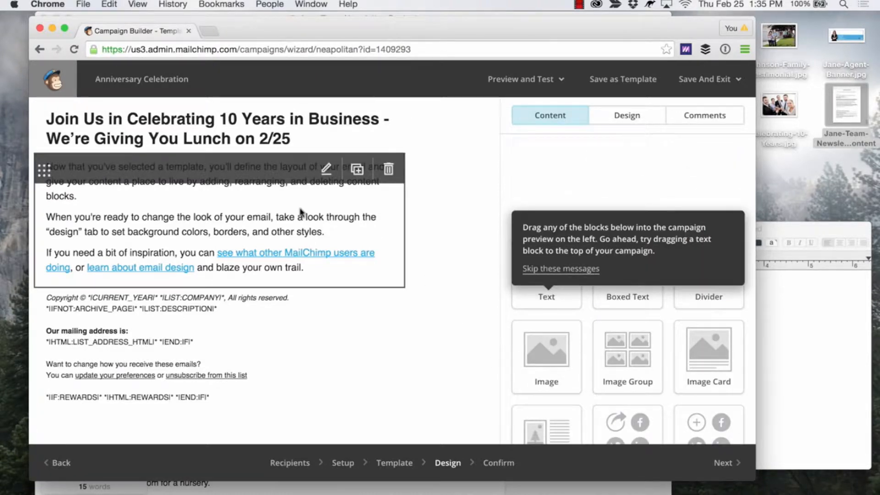
click(328, 175)
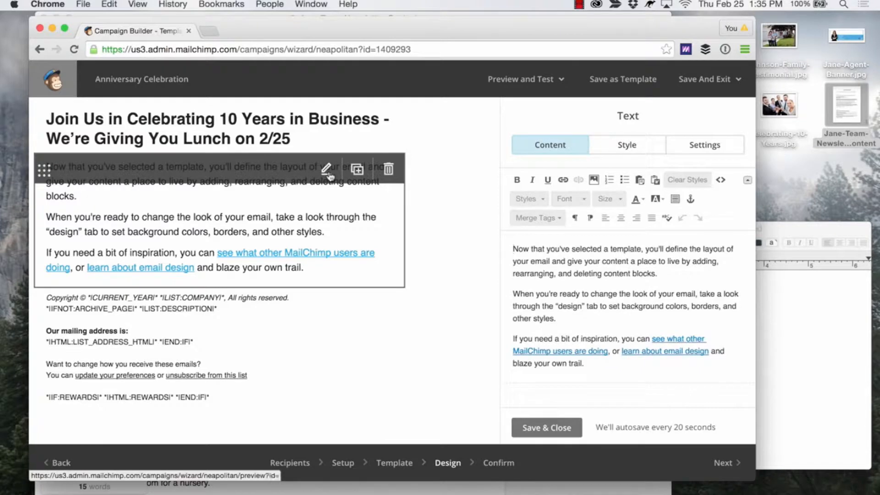
Copy the Article One body, from "What: Free Burritos and Refreshments" through "Come on by and enjoy lunch on us!", from the Jane-Team-Newsletter-Content document.
click(844, 106)
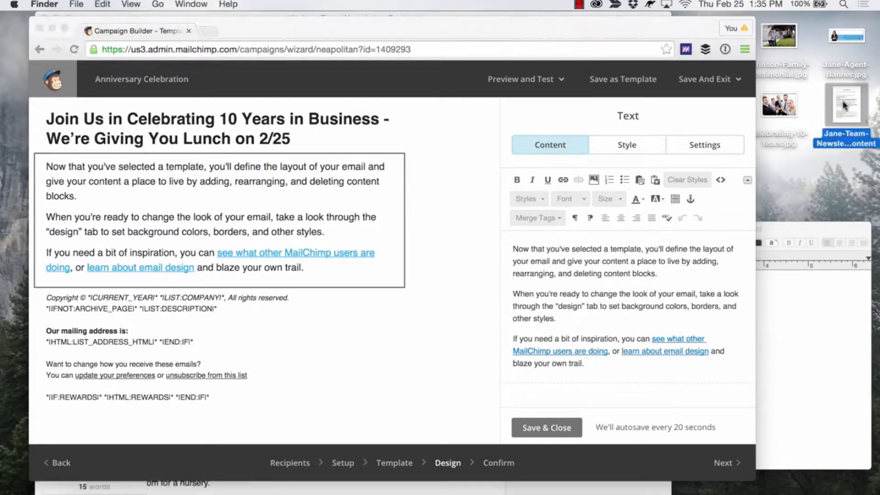
double_click(844, 105)
click(215, 280)
drag(186, 317, 82, 184)
key(super+c)
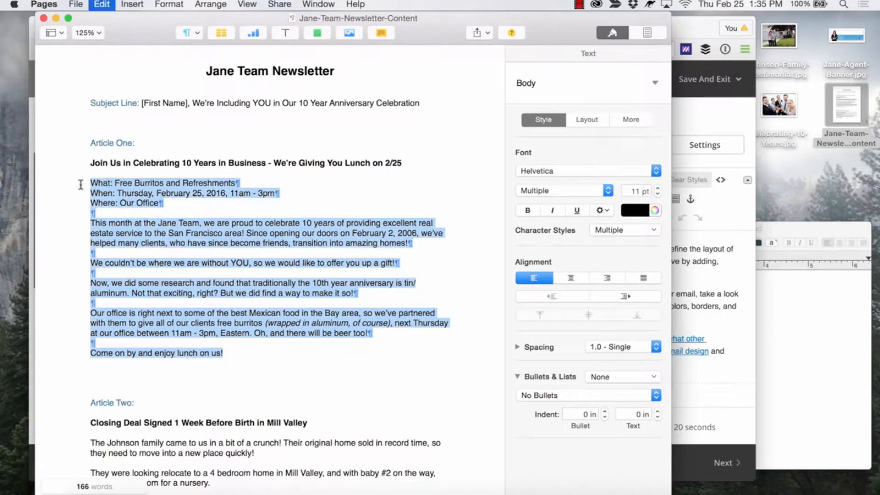
click(56, 18)
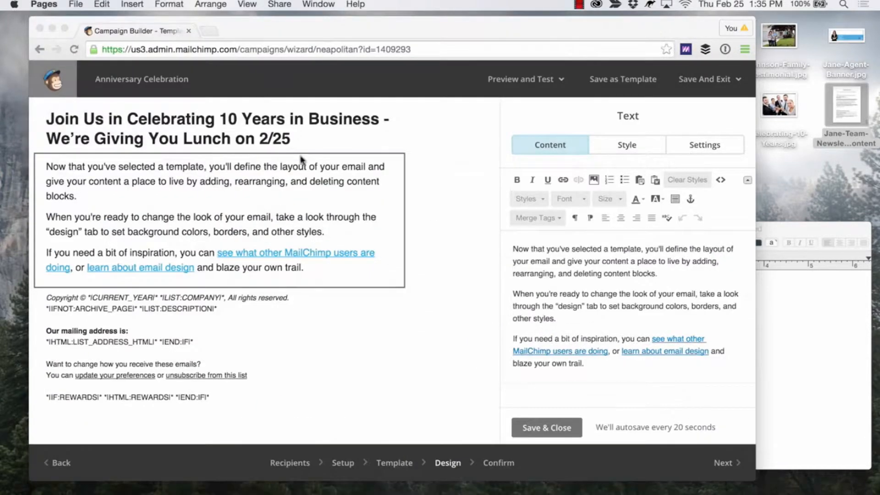
Replace the block's placeholder text with the copied Article One body and clear the pasted formatting from all of it.
drag(597, 371, 508, 252)
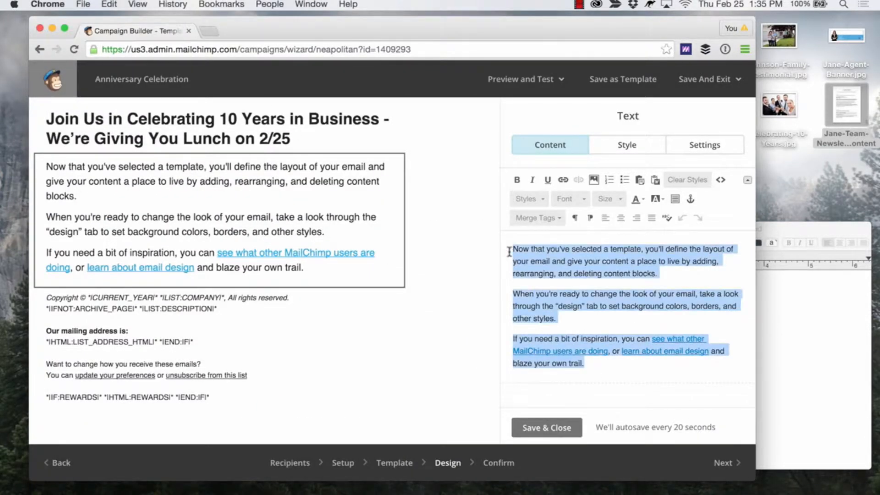
key(super+v)
scroll(559, 308, up, 10)
scroll(559, 309, down, 4)
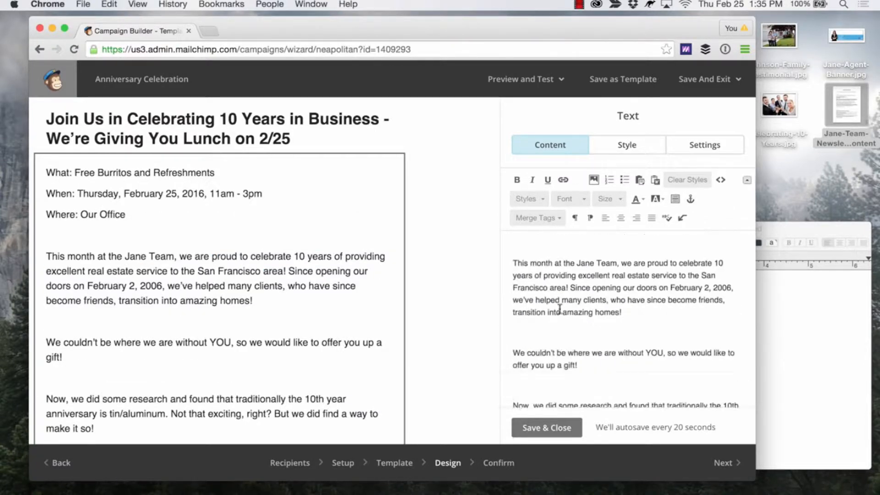
scroll(559, 308, down, 5)
drag(662, 373, 512, 202)
scroll(563, 296, up, 6)
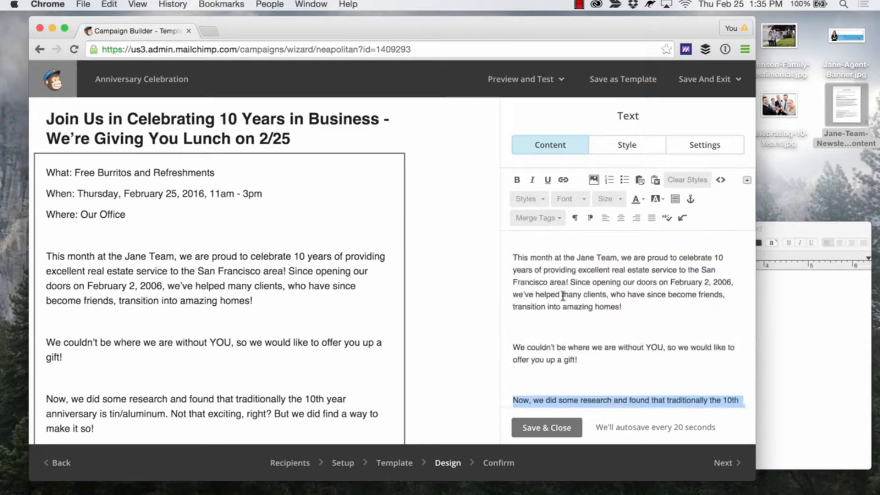
key(super+a)
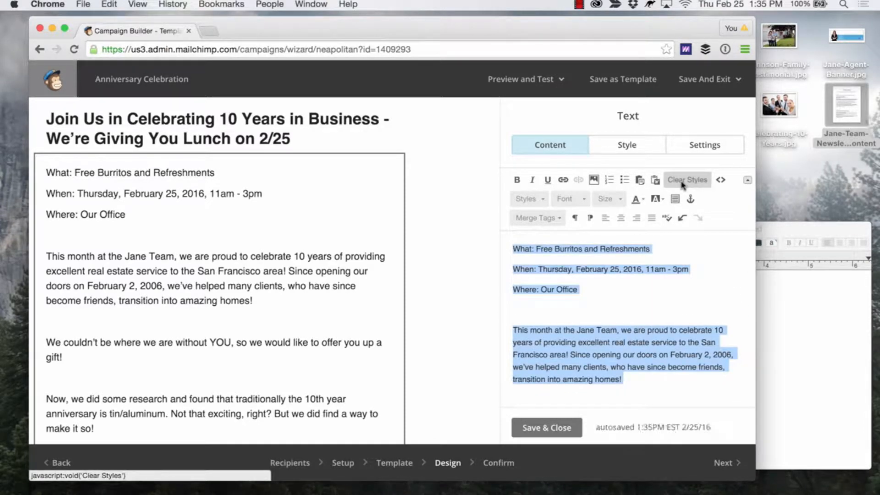
Remove the extra blank lines between the paragraphs of the pasted article body.
click(566, 313)
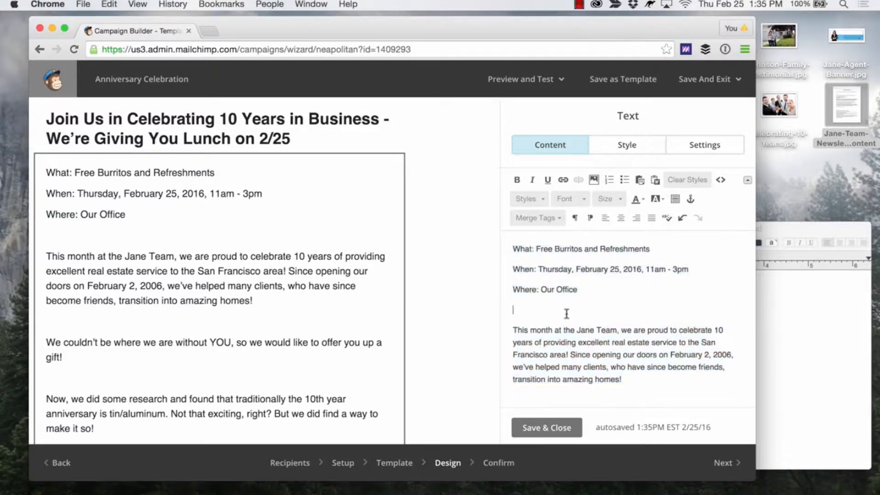
key(BackSpace)
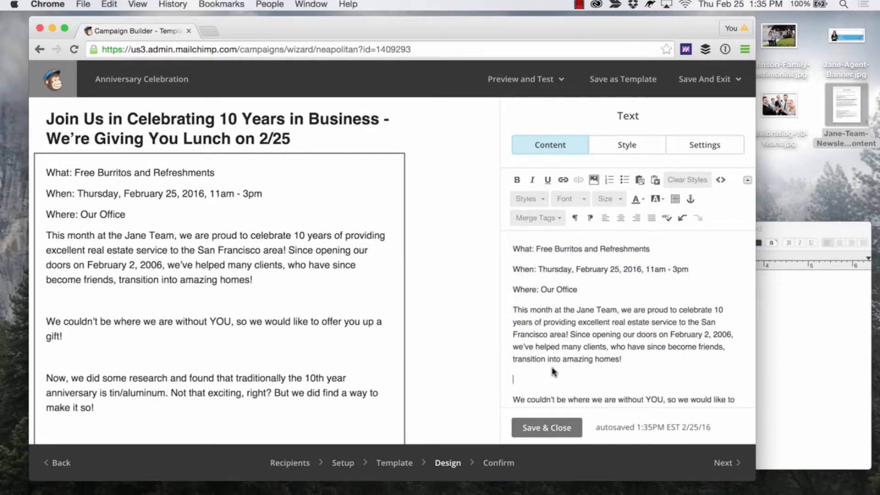
key(BackSpace)
scroll(557, 364, down, 3)
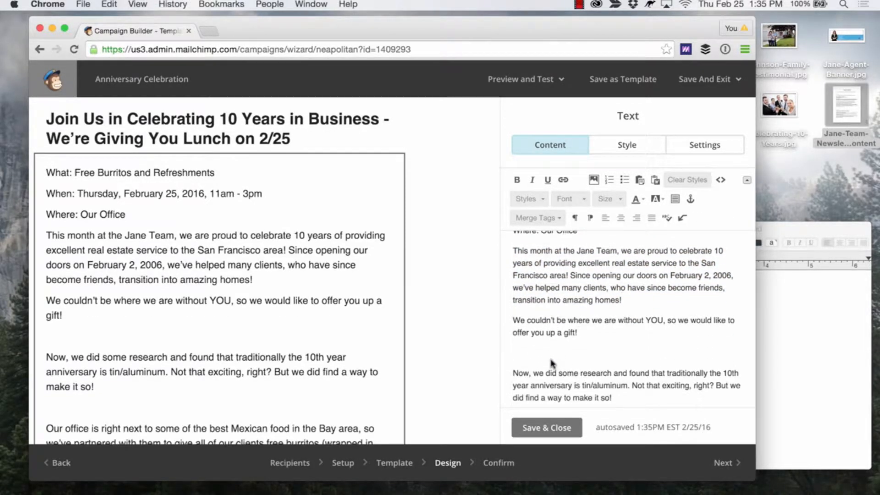
key(BackSpace)
scroll(554, 355, down, 3)
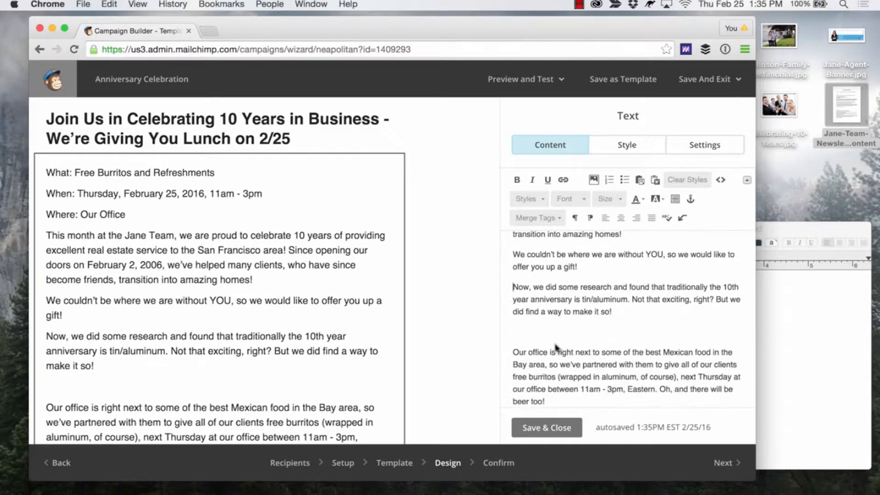
key(BackSpace)
scroll(558, 325, down, 2)
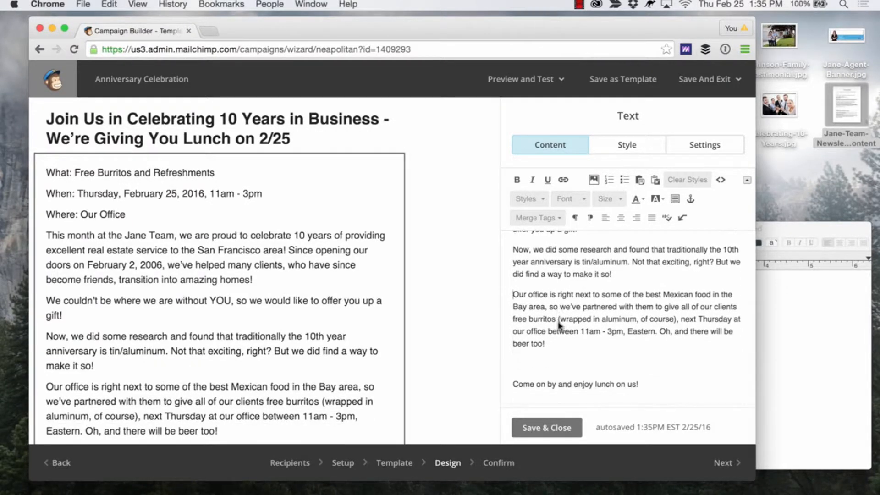
scroll(267, 331, down, 4)
scroll(267, 330, up, 1)
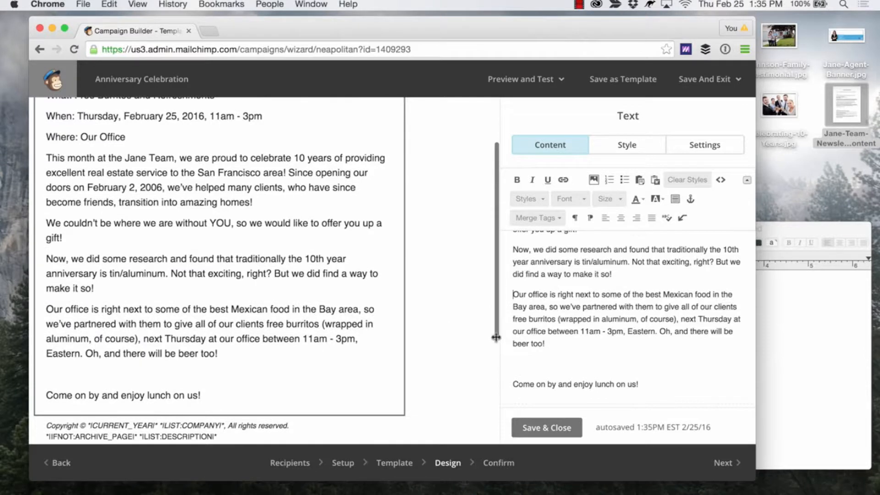
key(BackSpace)
scroll(551, 329, up, 8)
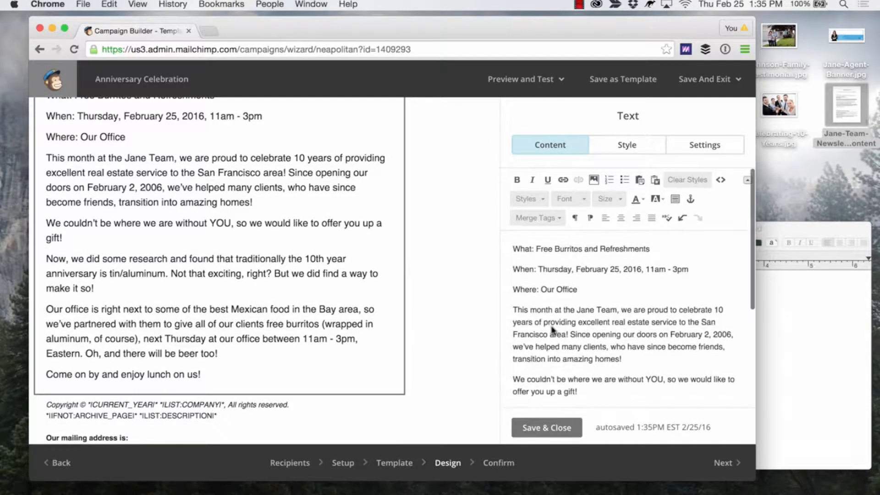
Make the What, When and Where lines at the start of the article body bold.
drag(587, 287, 490, 247)
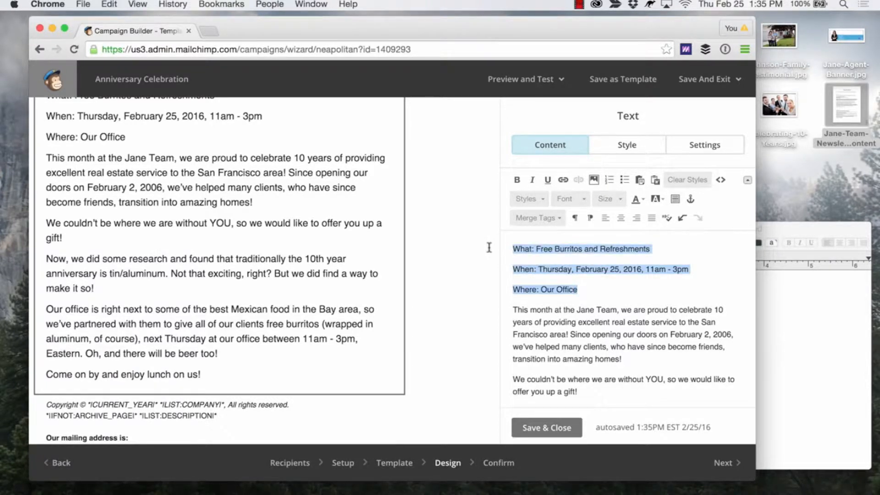
click(518, 180)
click(548, 280)
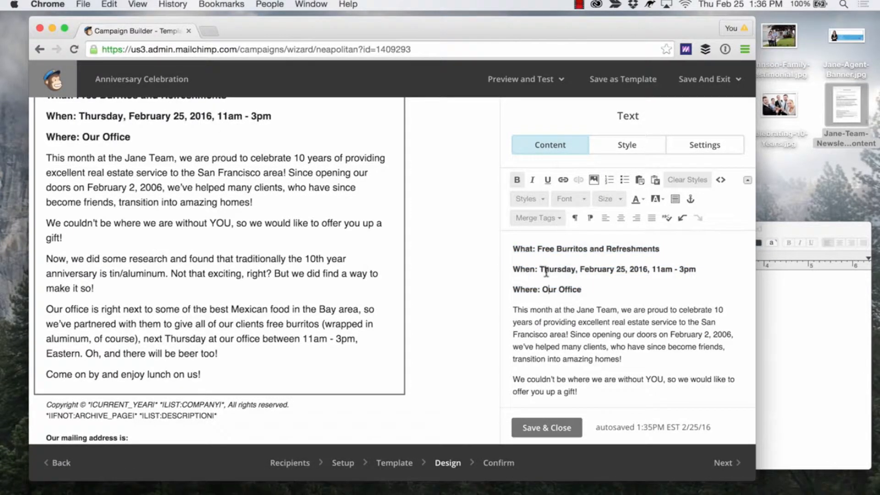
Color the "What:", "When:" and "Where:" labels teal, leaving the details after them black.
drag(537, 248, 511, 248)
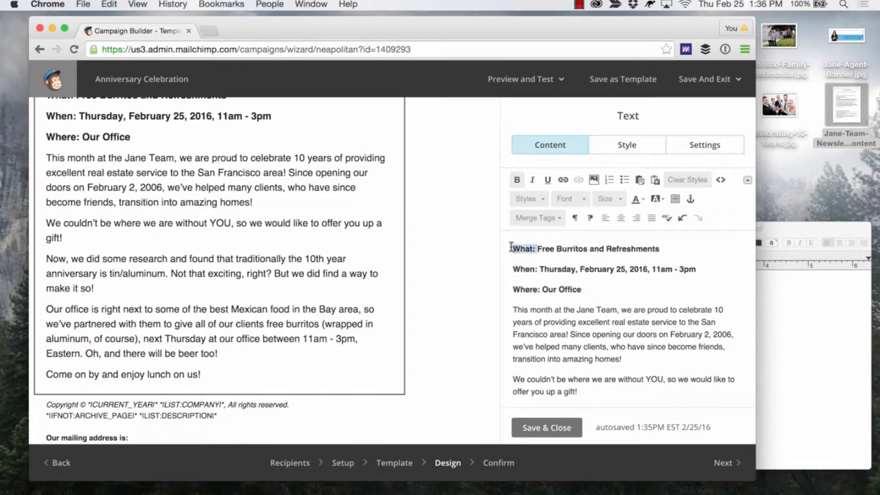
click(644, 199)
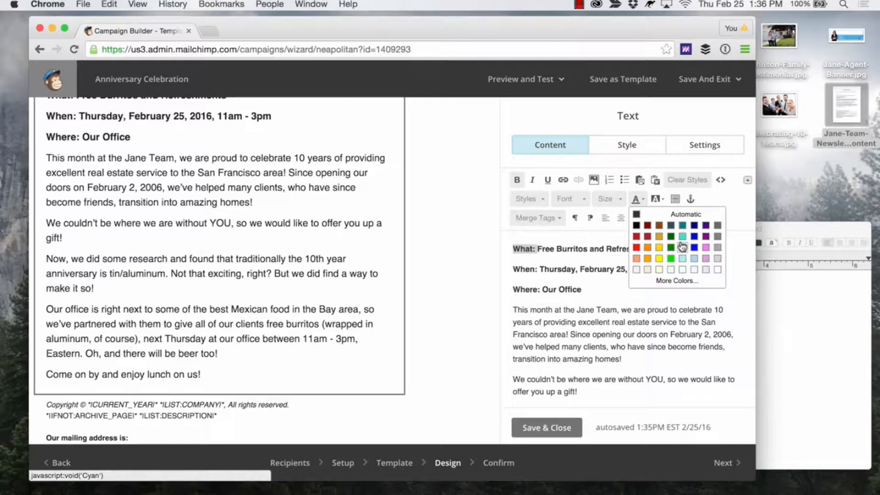
click(686, 227)
click(532, 268)
drag(537, 271, 512, 269)
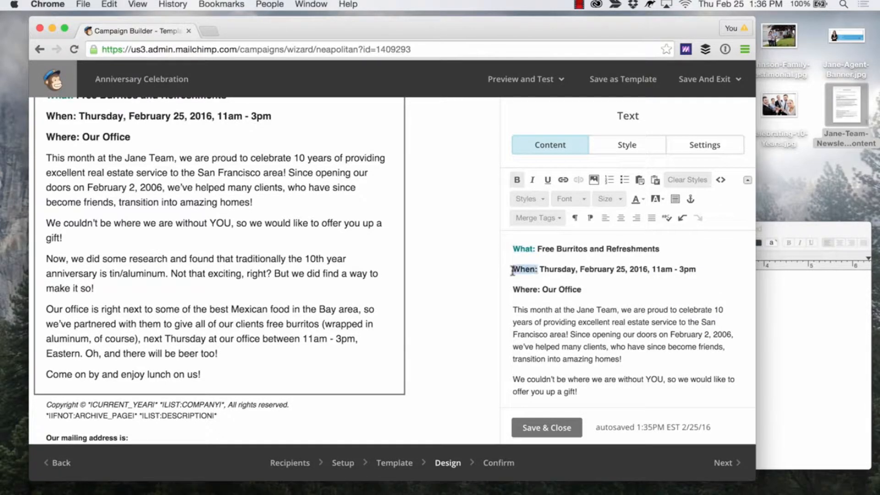
click(516, 179)
click(517, 179)
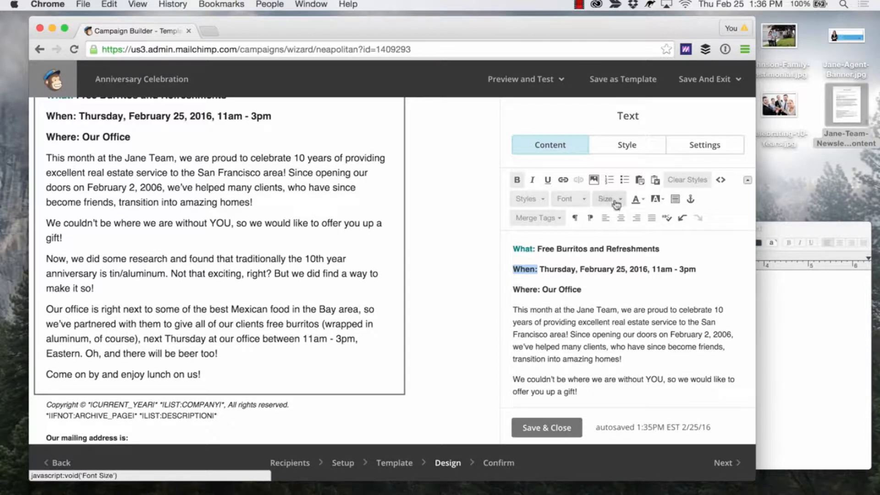
click(636, 199)
click(682, 225)
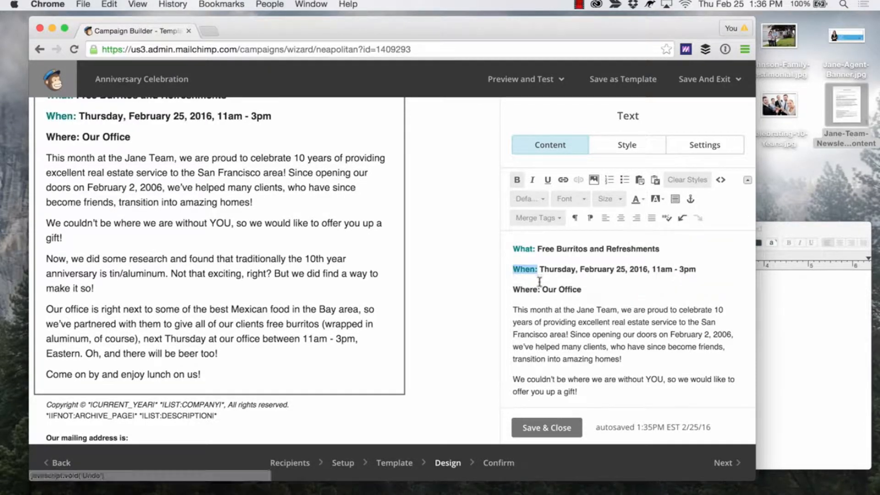
drag(541, 289, 519, 281)
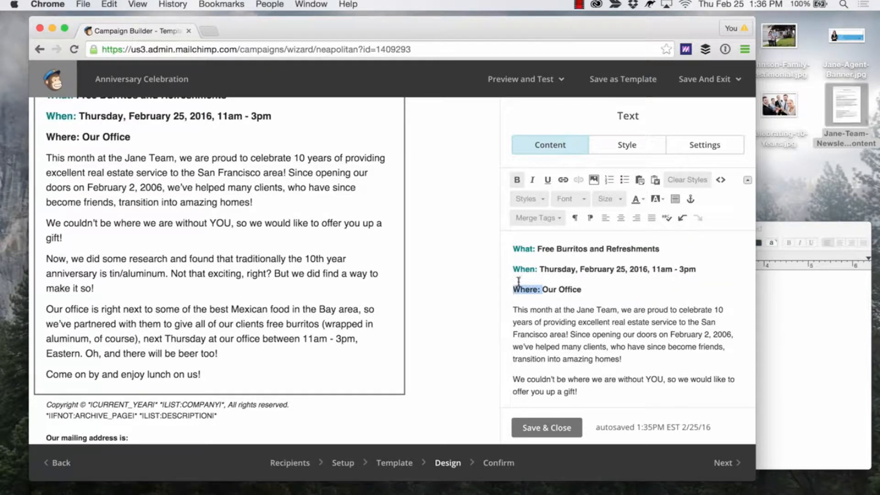
click(639, 199)
click(682, 225)
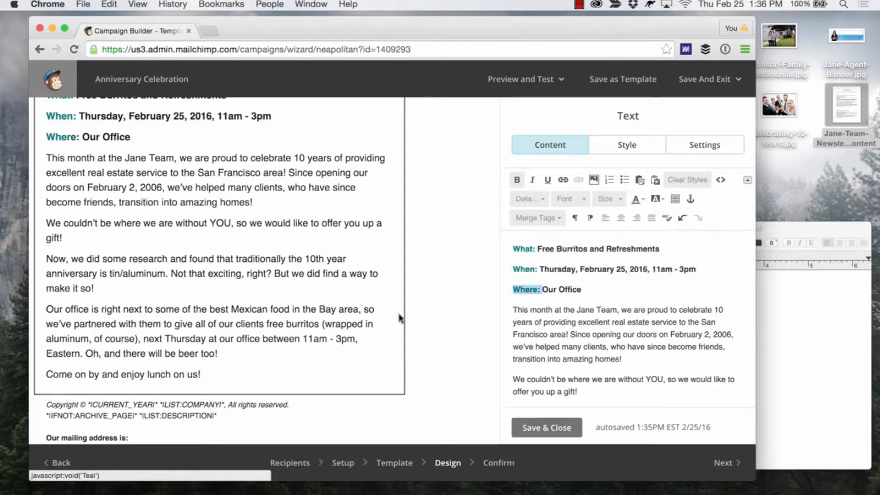
Review the formatted article in the email preview and save and close its text block.
scroll(397, 319, up, 3)
scroll(397, 318, down, 3)
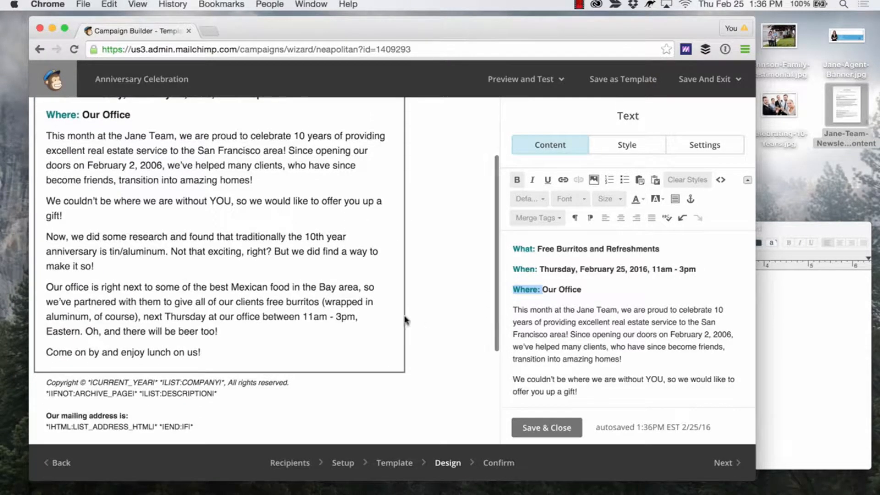
click(526, 431)
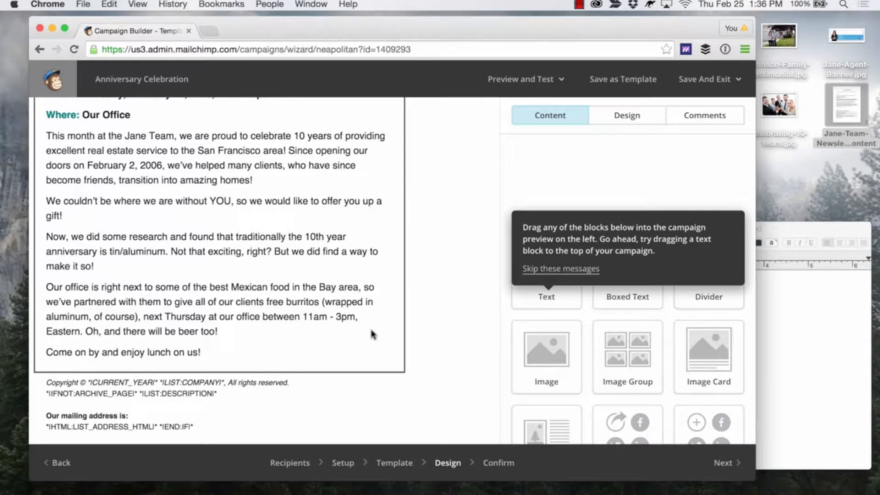
scroll(332, 289, up, 4)
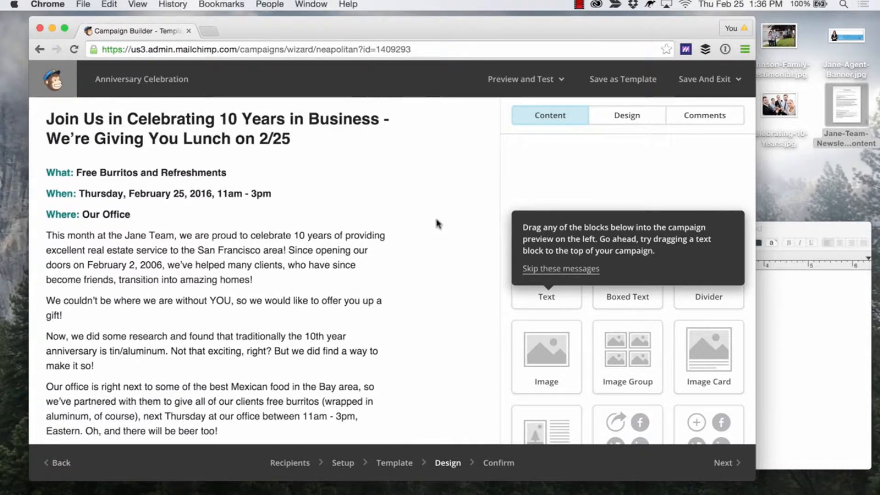
Add an image block between the headline and the article body and fill it with Celebrating-10-Years.jpg uploaded from the desktop.
drag(537, 350, 289, 173)
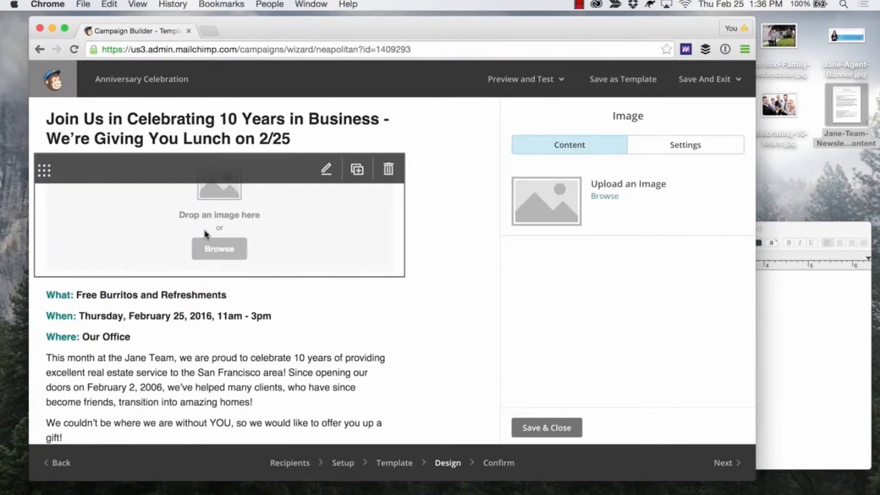
click(218, 248)
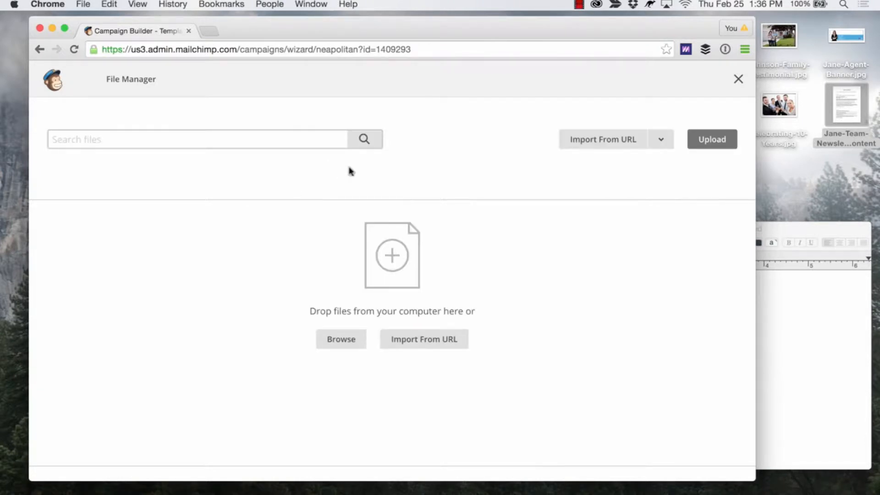
click(789, 91)
drag(779, 104, 438, 229)
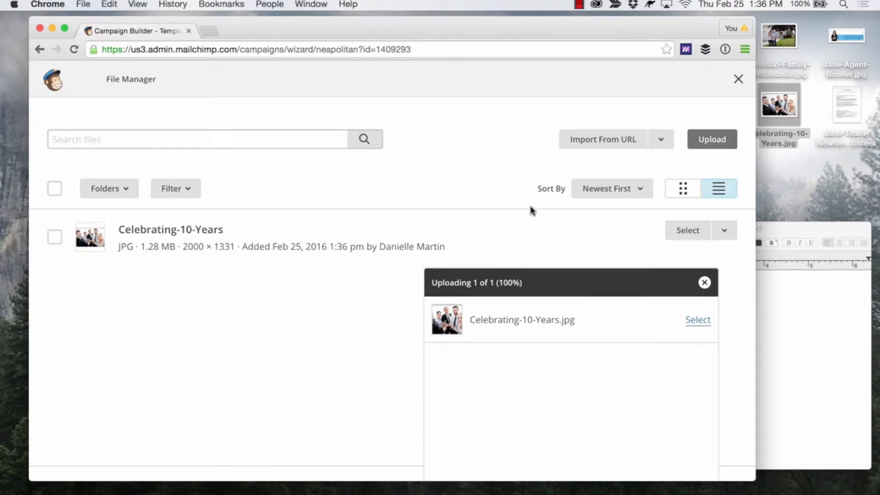
click(687, 230)
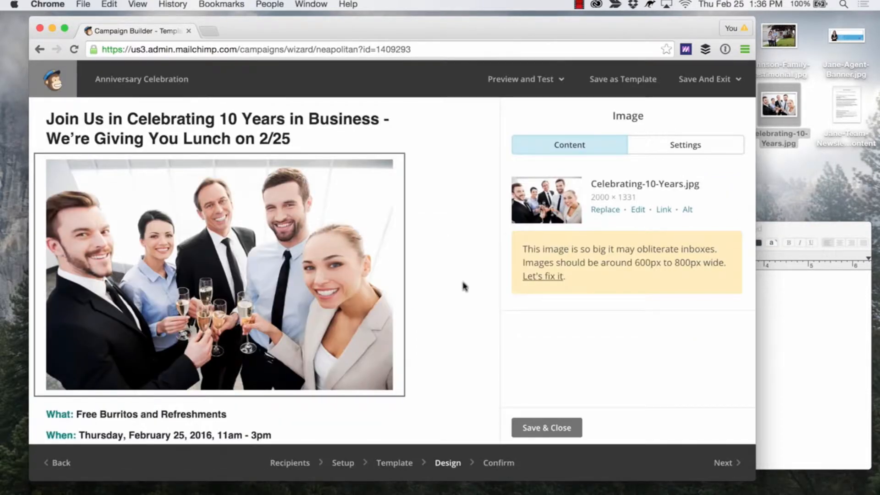
scroll(419, 247, down, 10)
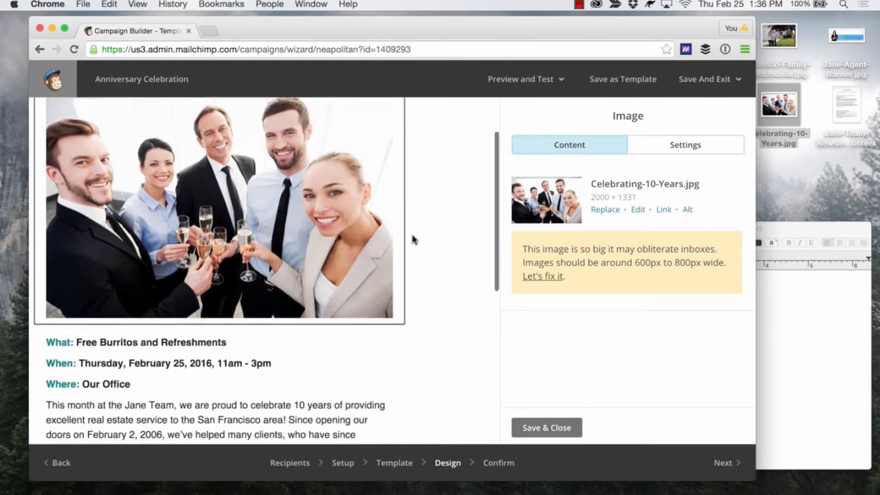
scroll(414, 239, down, 3)
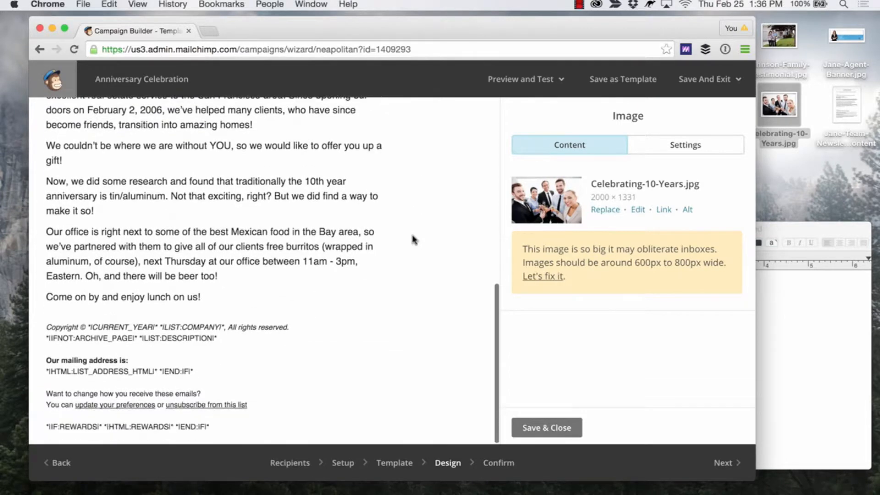
scroll(414, 239, up, 8)
scroll(413, 239, up, 4)
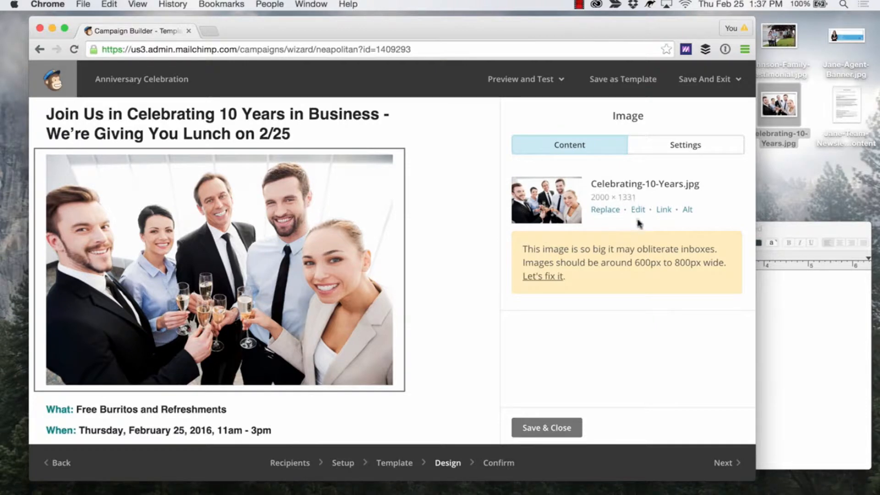
Resize the oversized celebration photo to 1024 × 681 pixels, save the edited image and close its block.
click(548, 277)
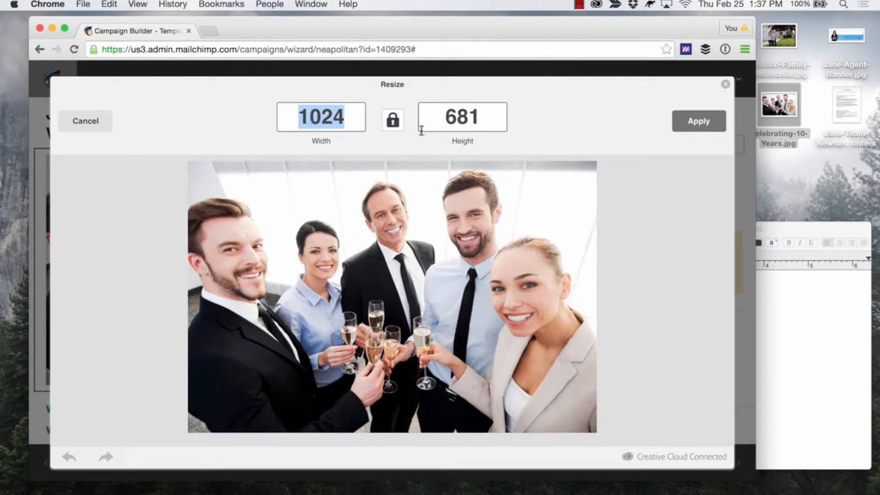
click(688, 121)
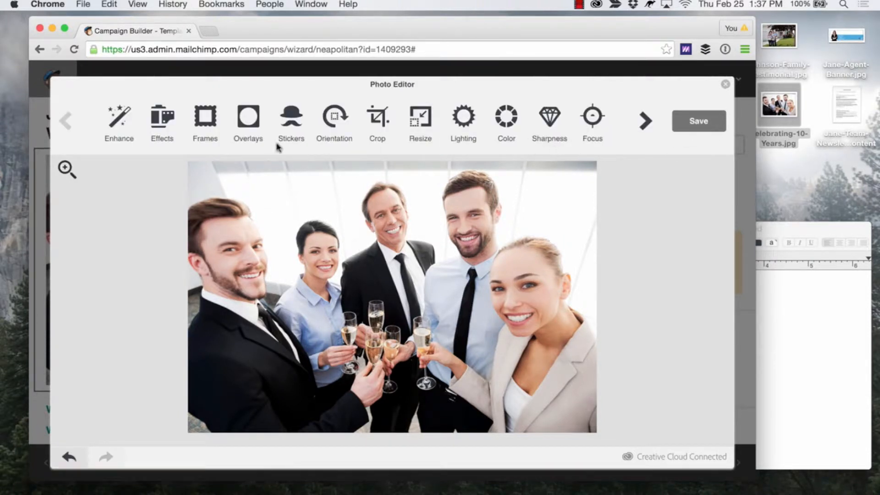
click(692, 121)
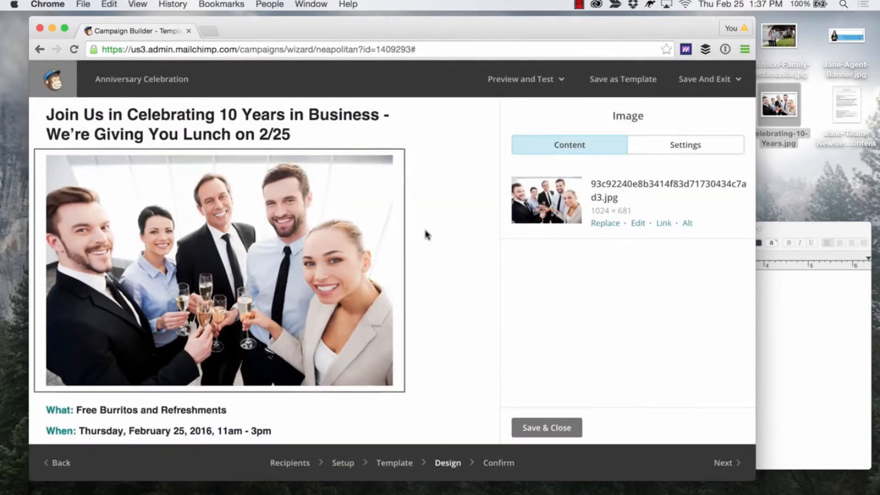
scroll(425, 234, down, 1)
scroll(425, 233, up, 1)
scroll(425, 234, down, 10)
scroll(426, 233, down, 1)
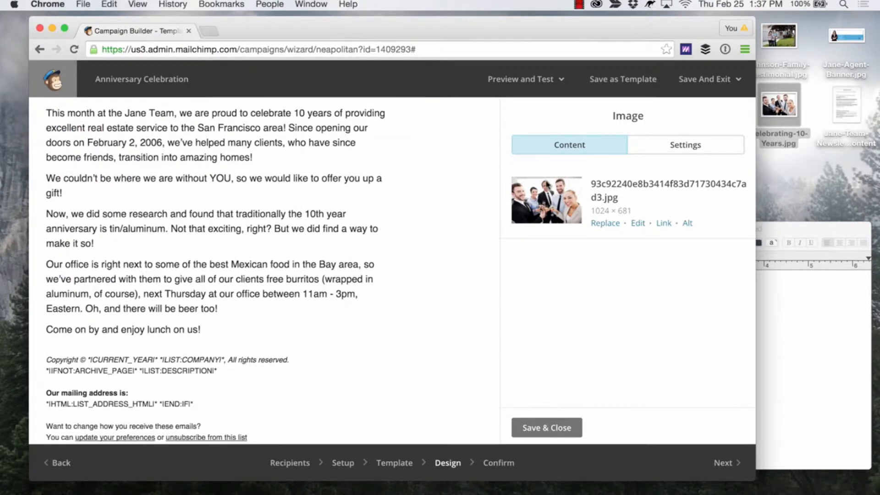
click(543, 427)
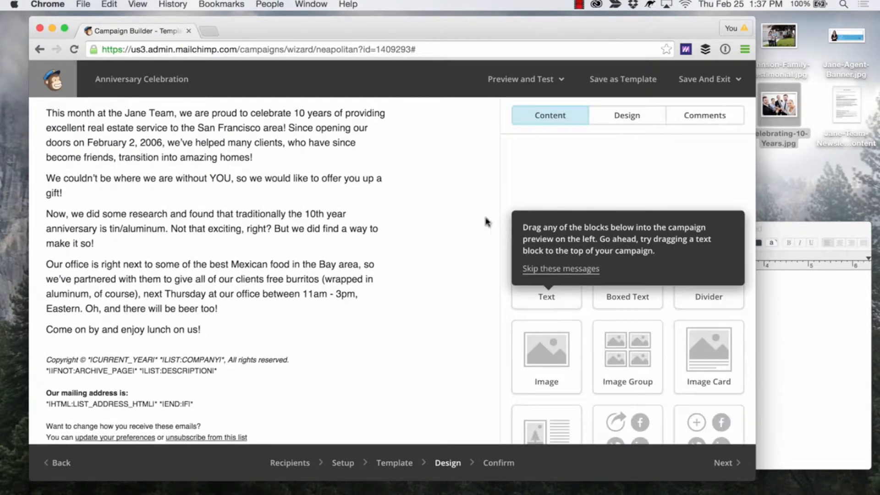
Add a new text block between the end of the first article and the copyright footer.
scroll(483, 207, up, 4)
scroll(484, 207, up, 9)
scroll(483, 207, down, 15)
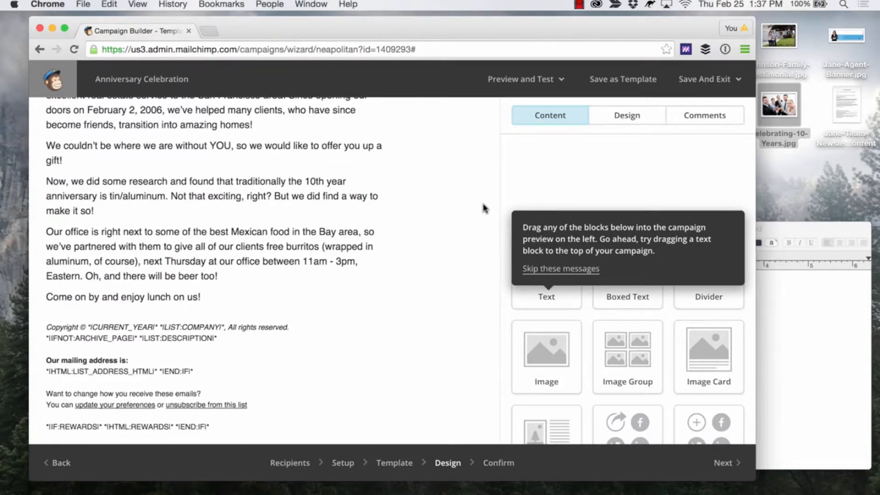
drag(563, 291, 208, 322)
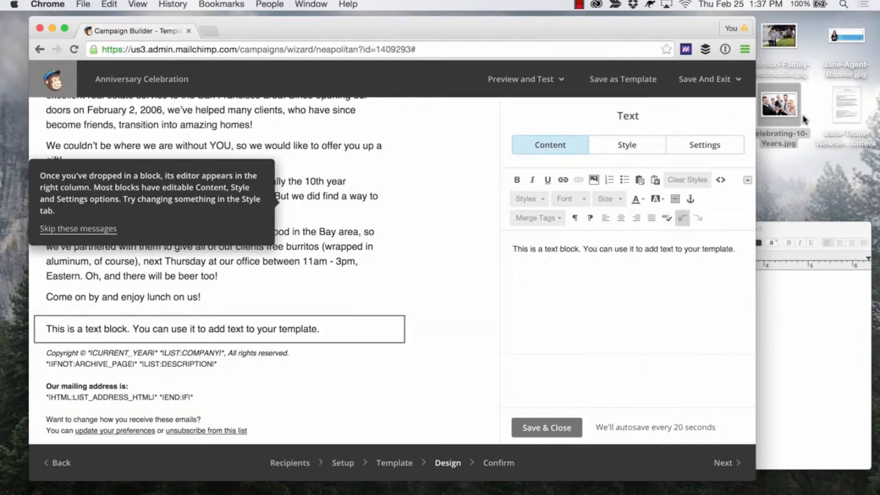
Open the Jane-Team-Newsletter-Content document and copy Article Two from its headline through the [Read Their Full Story Here] line.
double_click(845, 103)
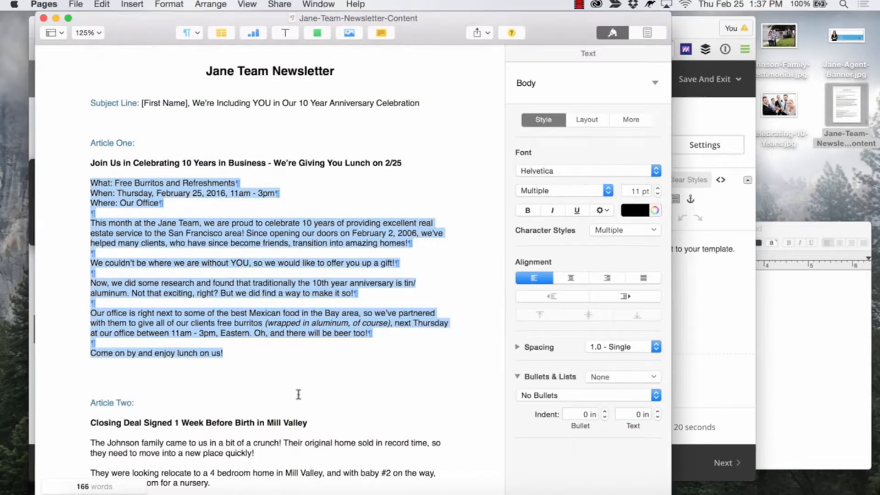
scroll(298, 394, down, 5)
click(193, 404)
drag(196, 417, 84, 311)
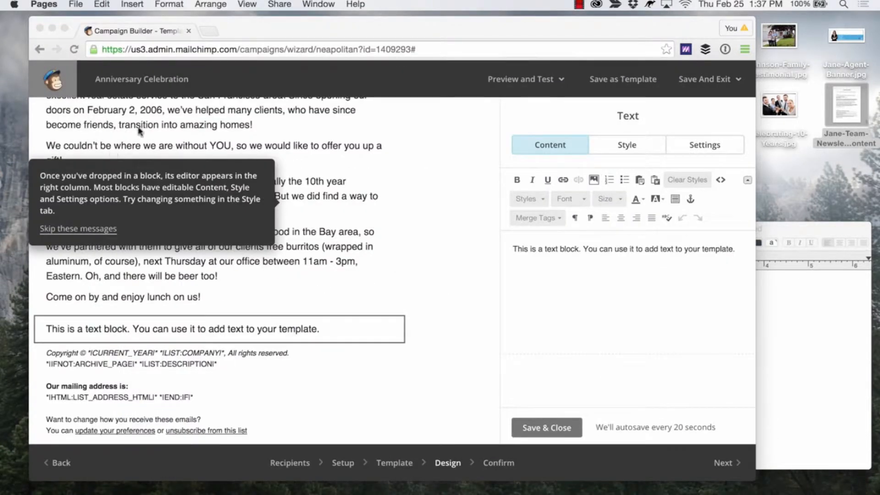
Switch to the blank TextEdit document, paste the copied Article Two text and convert the document to plain text.
click(785, 299)
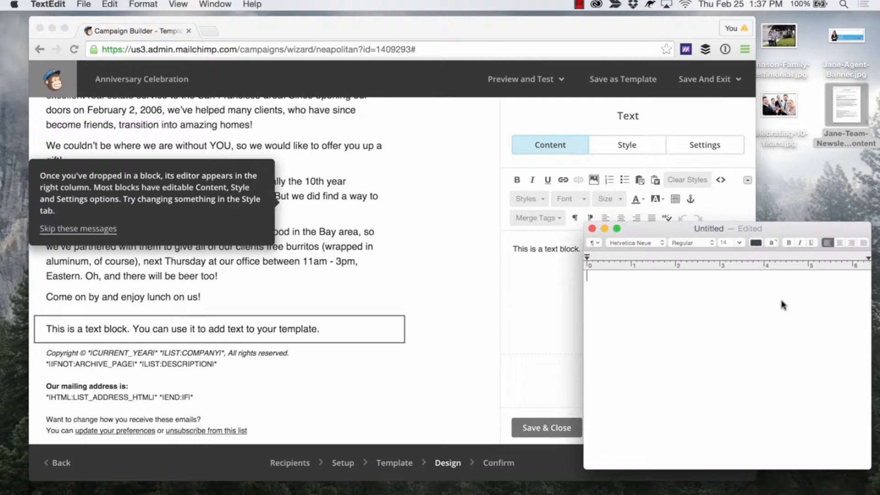
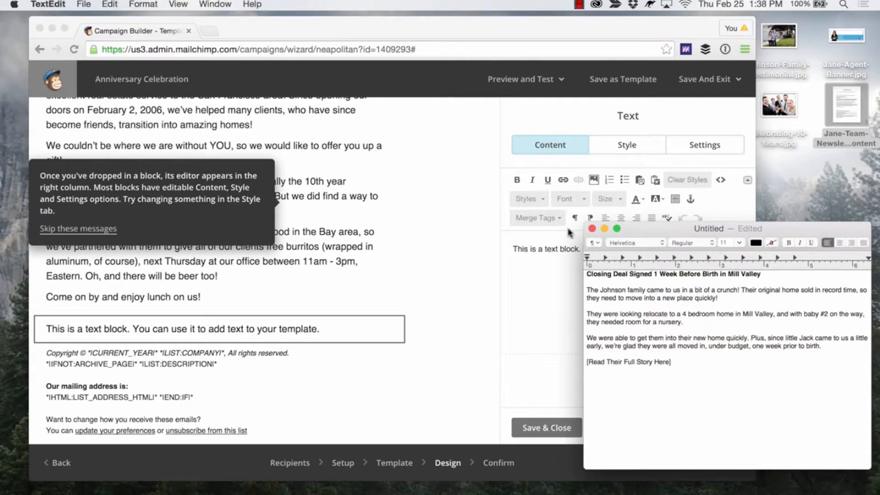
click(149, 3)
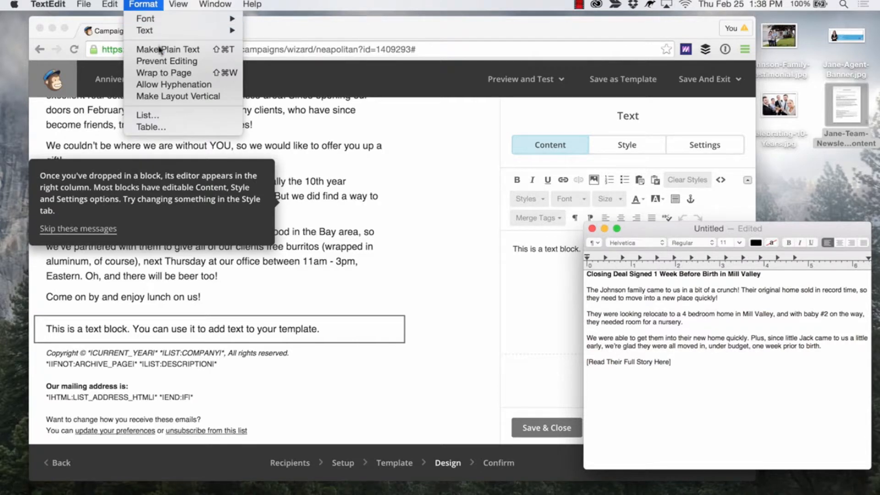
click(182, 51)
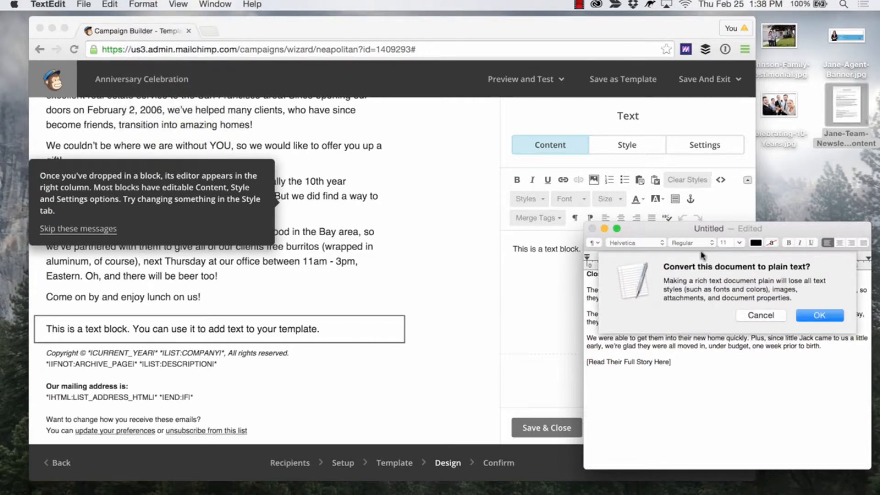
click(812, 316)
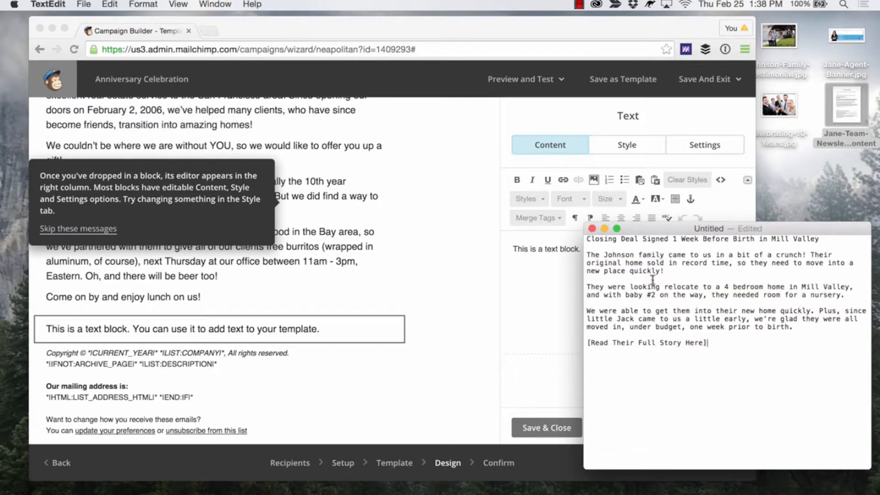
Cut the plain Article Two text and paste it into the campaign's new text block in place of the placeholder sentence.
drag(735, 357, 578, 241)
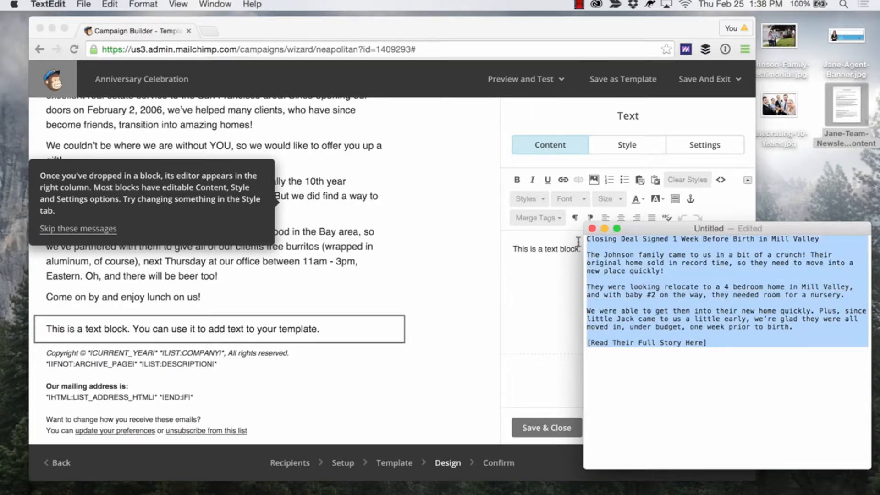
key(super+x)
click(543, 262)
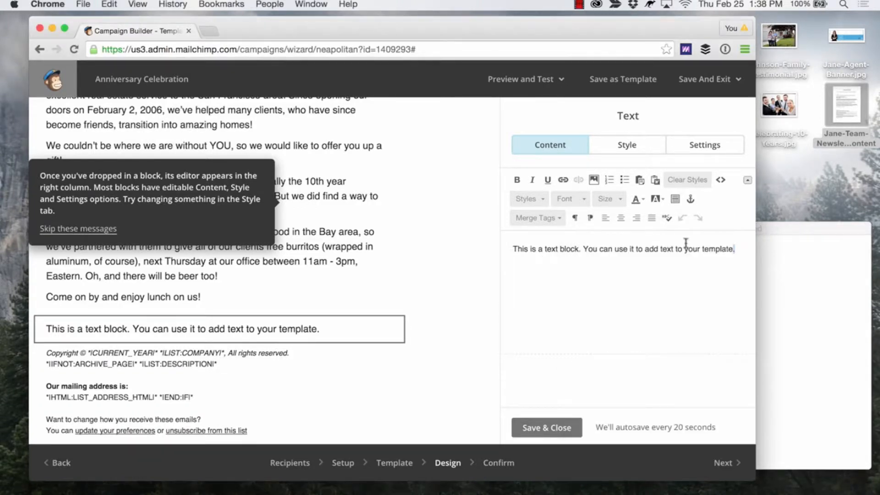
drag(734, 248, 640, 250)
key(super+a)
key(BackSpace)
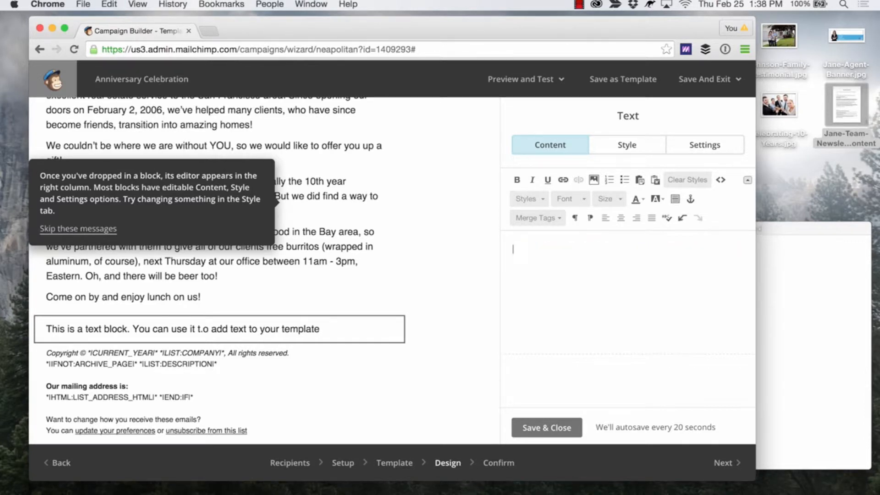
key(super+v)
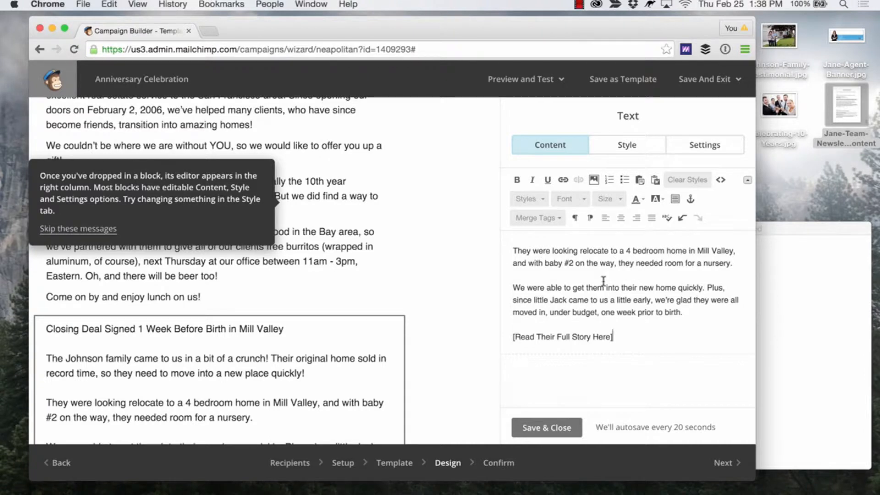
Make the headline "Closing Deal Signed 1 Week Before Birth in Mill Valley" bold and compare it with the first article in the preview.
key(Up)
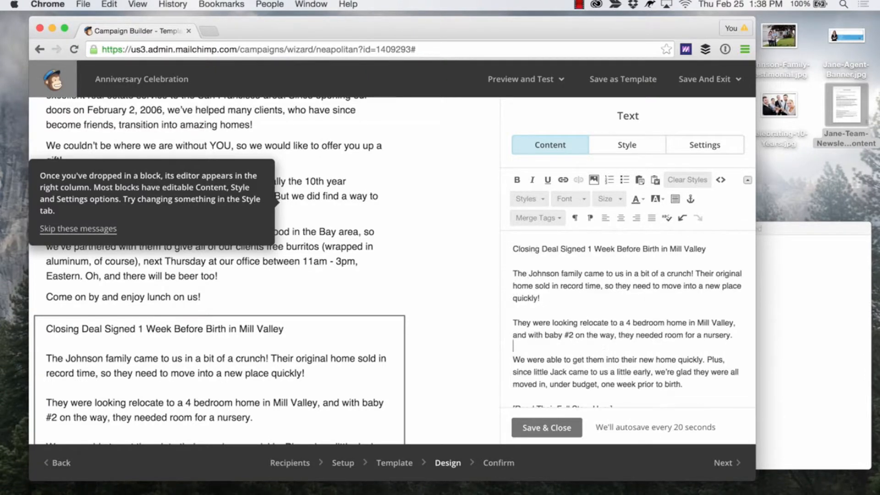
drag(706, 250, 521, 248)
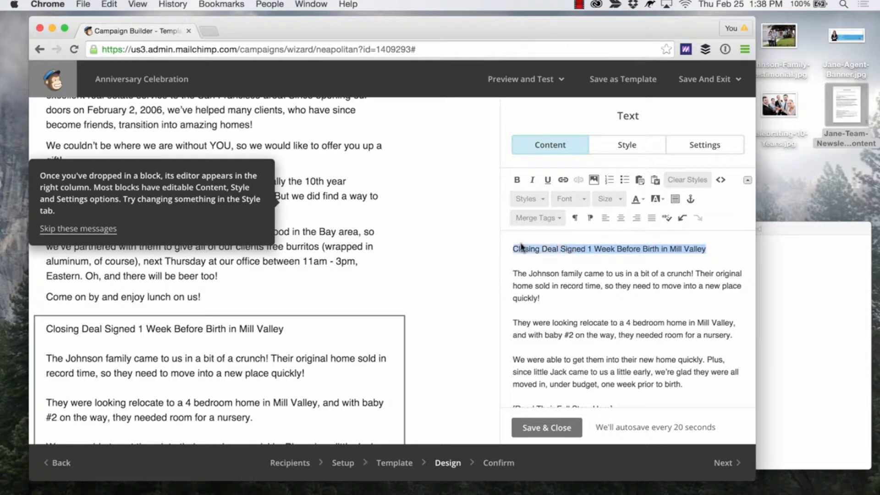
click(517, 180)
scroll(307, 270, up, 10)
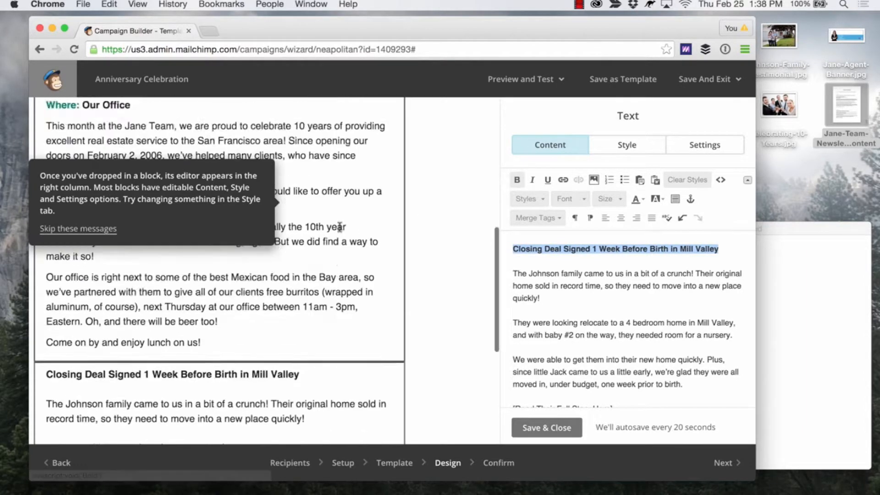
scroll(307, 270, up, 2)
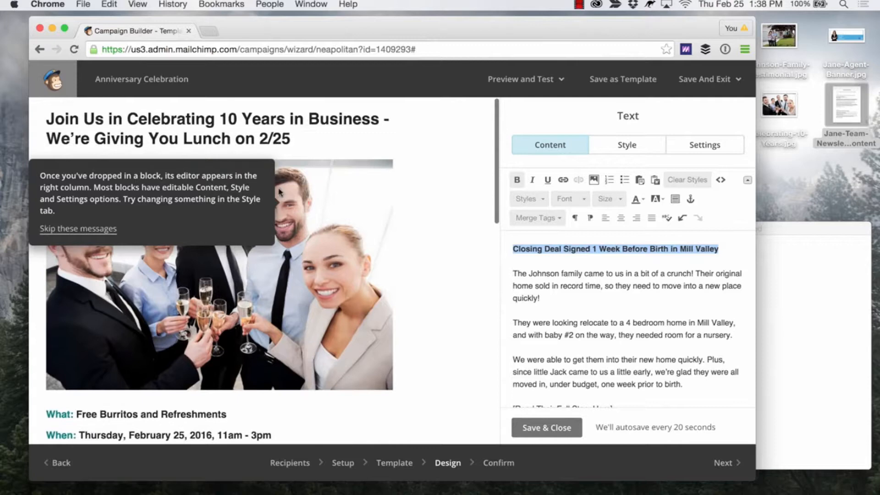
scroll(447, 236, down, 5)
scroll(447, 236, down, 5)
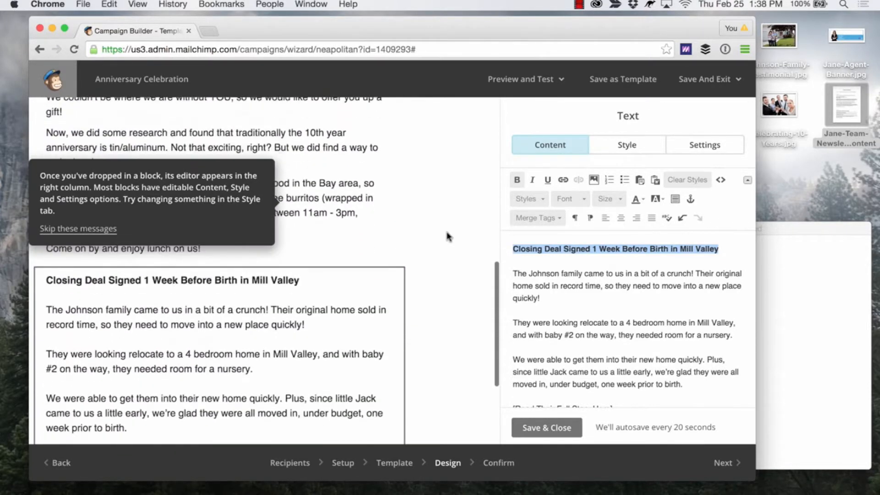
scroll(579, 290, down, 2)
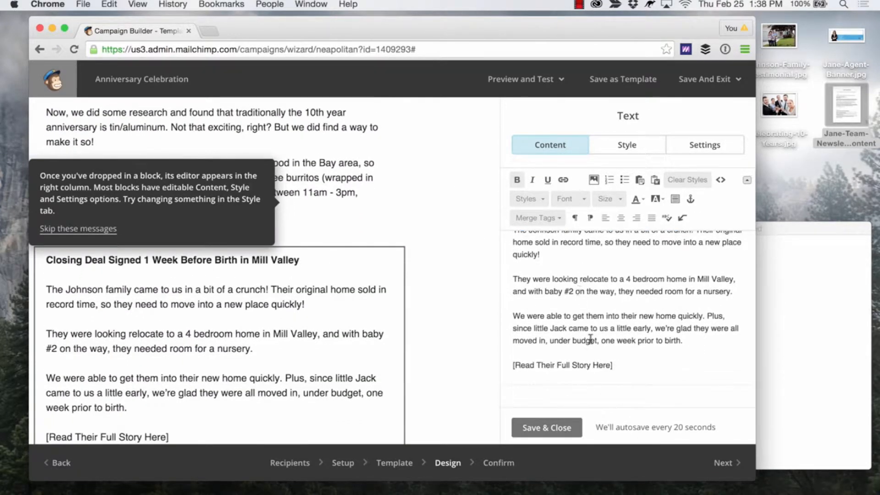
drag(616, 365, 502, 365)
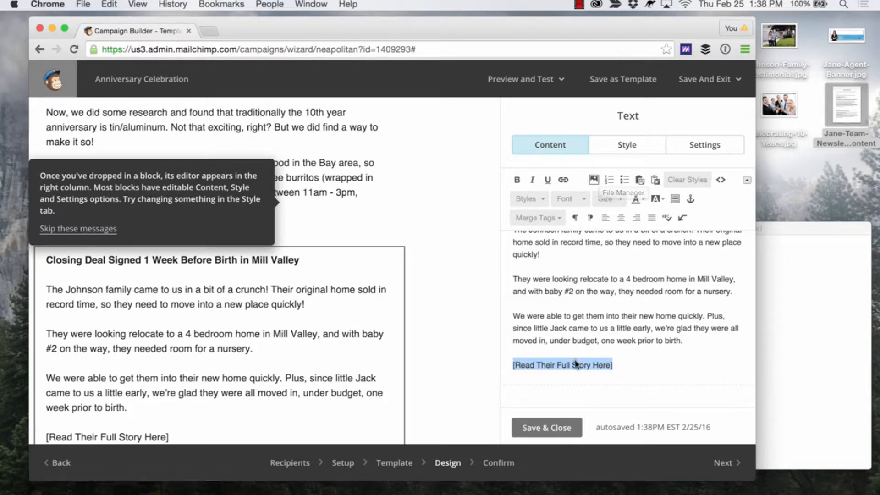
click(565, 184)
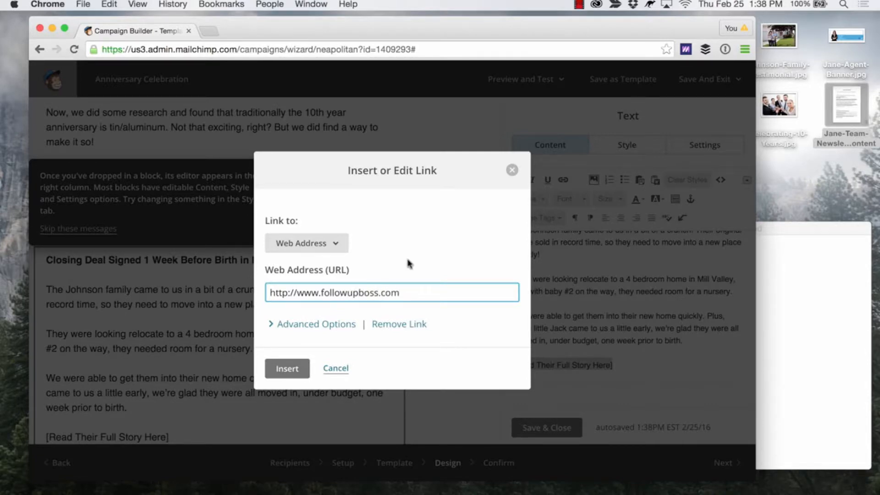
click(288, 368)
scroll(430, 297, up, 2)
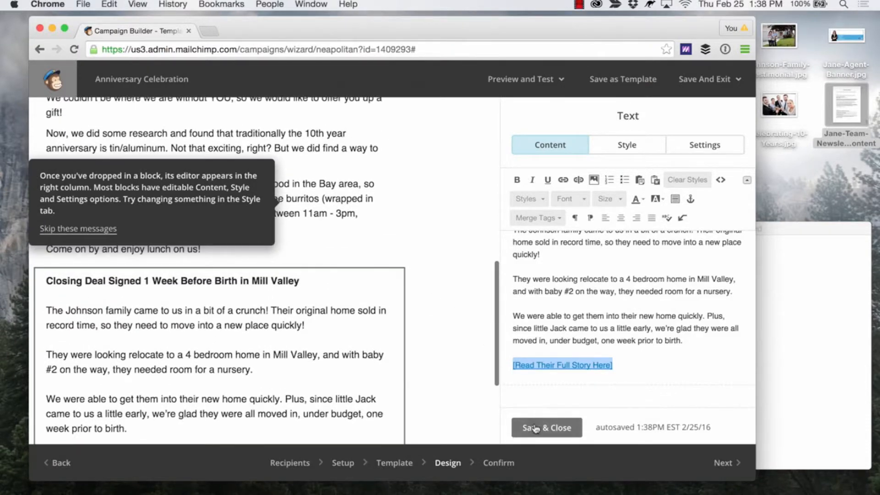
click(534, 428)
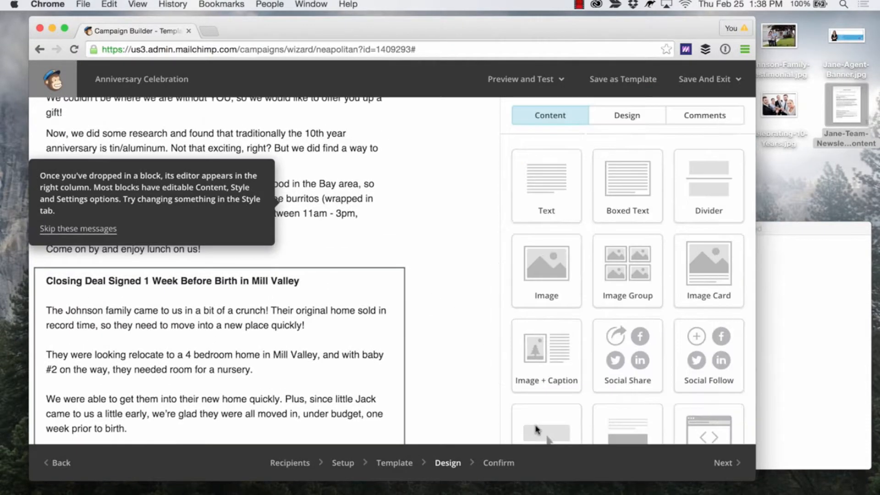
click(83, 228)
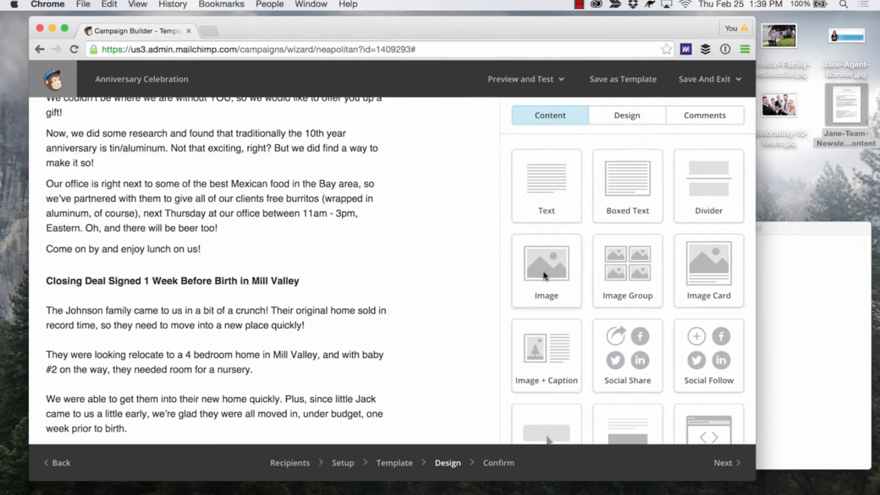
Add an image block above the second article's headline and fill it with Johnson-Family-Testimonial.jpg uploaded from the desktop.
drag(545, 277, 110, 284)
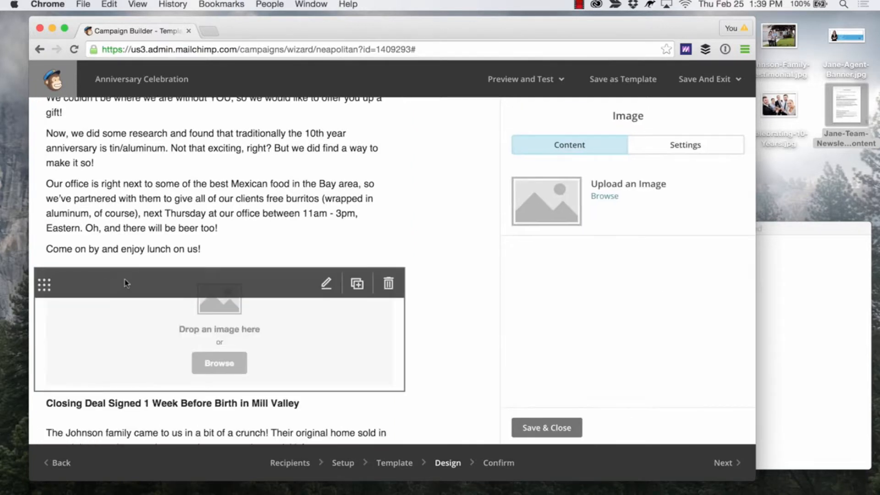
click(220, 364)
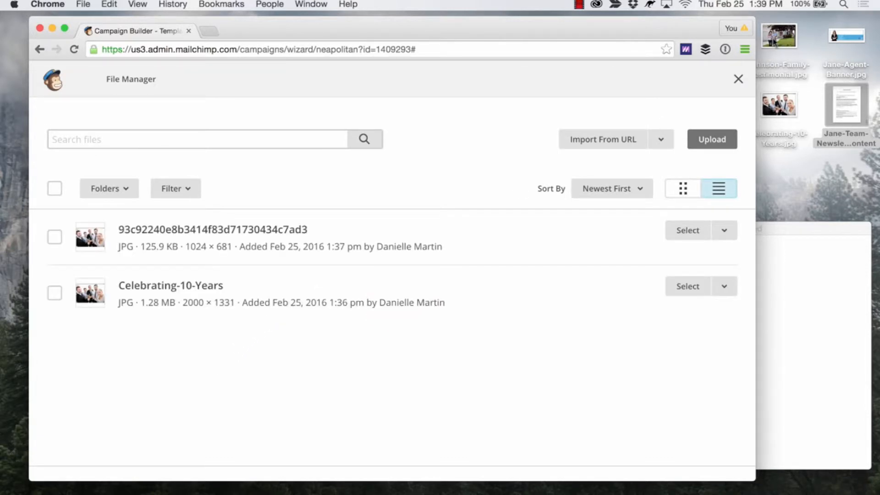
drag(775, 44, 448, 308)
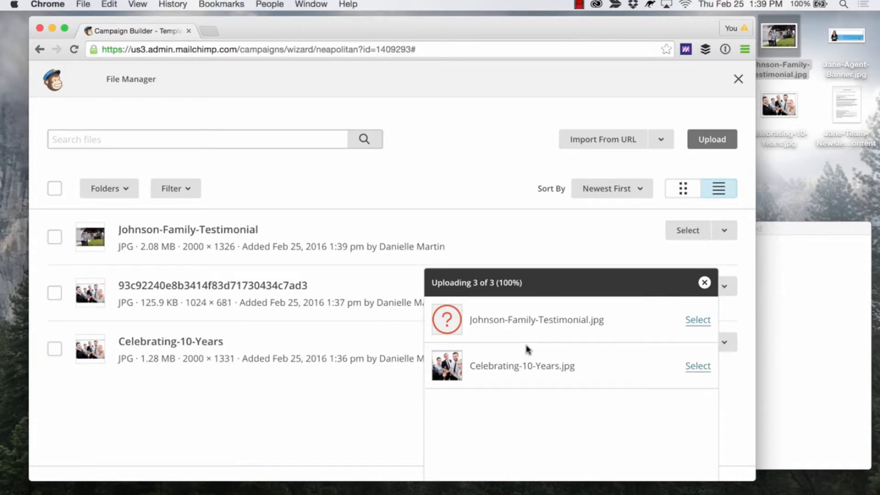
click(703, 282)
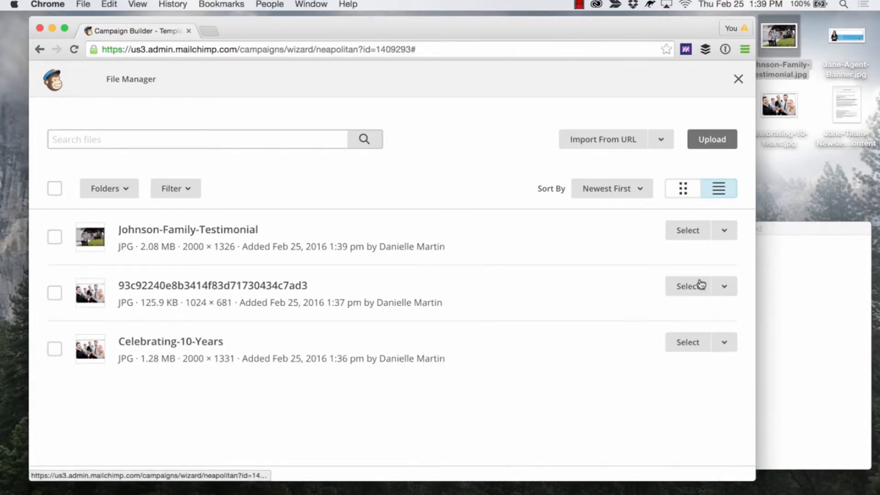
click(683, 231)
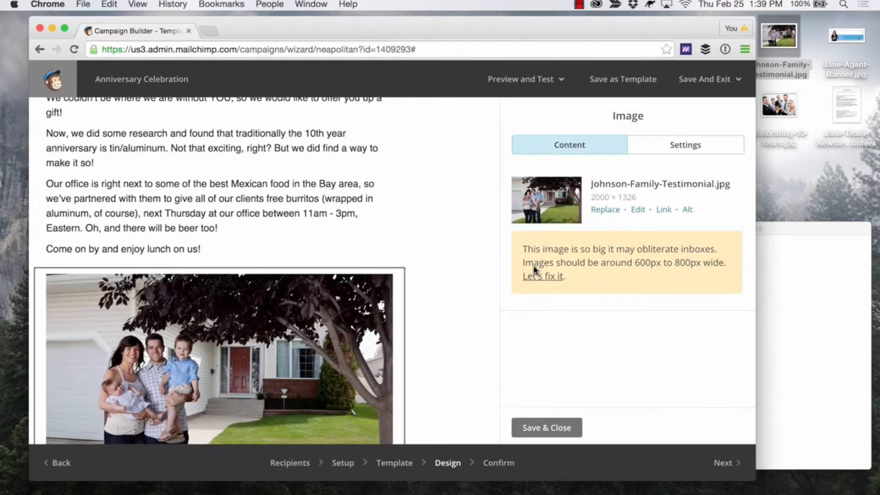
scroll(451, 292, down, 3)
scroll(451, 292, up, 1)
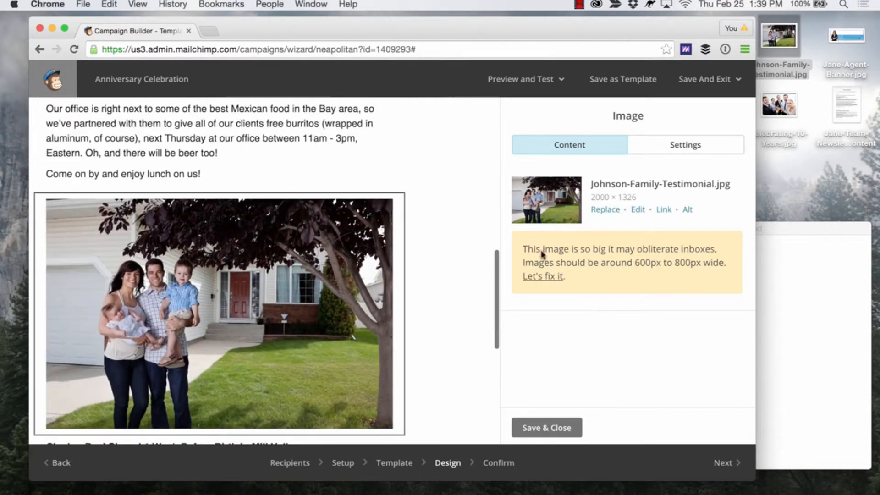
Fix the oversized family photo by resizing it to 1024 × 679 pixels, then apply and save the edited image.
click(551, 276)
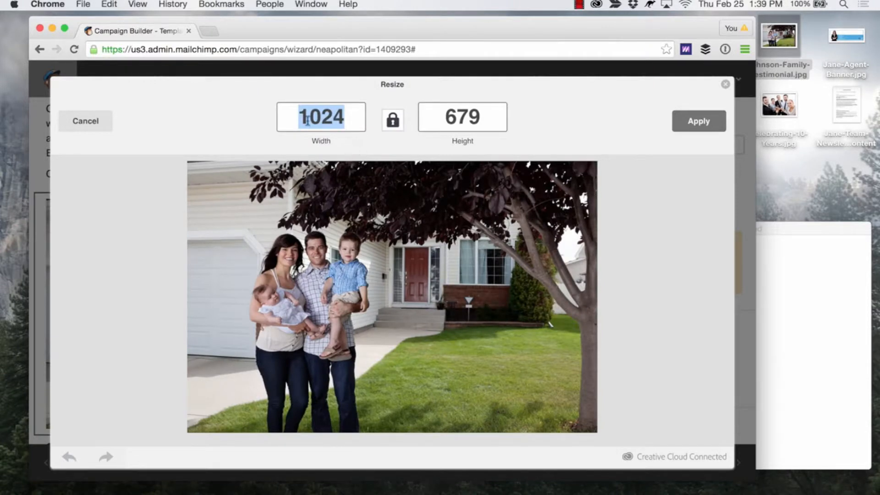
click(322, 115)
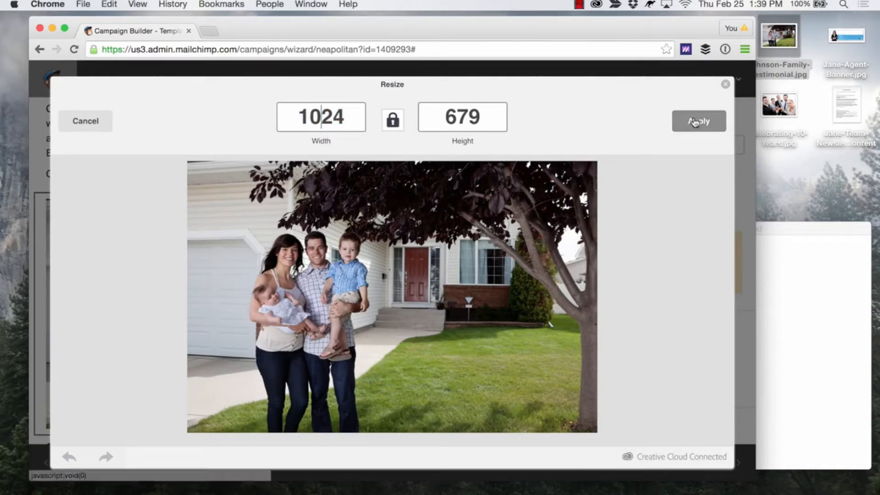
click(673, 121)
click(703, 122)
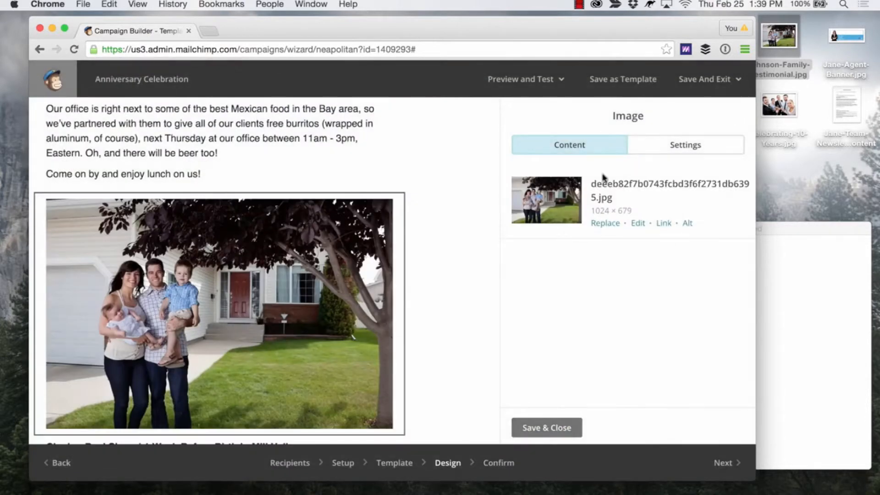
Look over both articles and their photos in the newsletter preview, then save and close the family photo's image block.
scroll(426, 273, down, 6)
scroll(426, 273, down, 2)
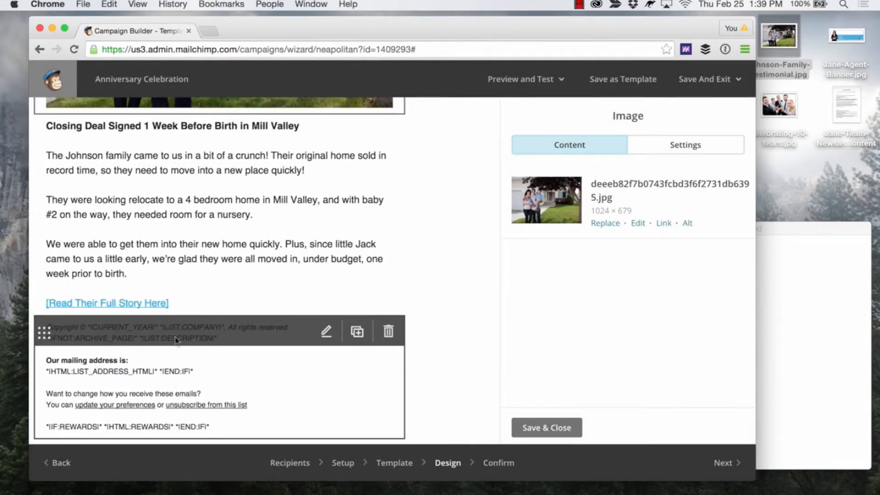
scroll(241, 277, up, 8)
scroll(242, 279, up, 12)
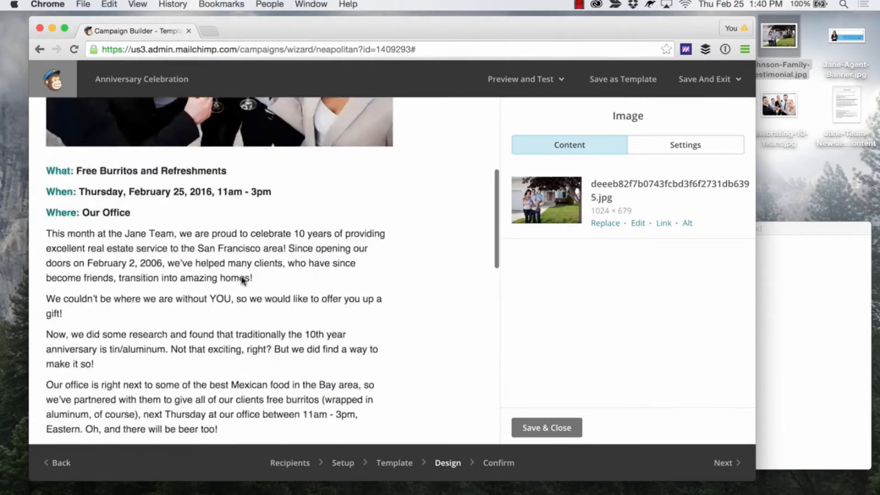
scroll(241, 280, down, 15)
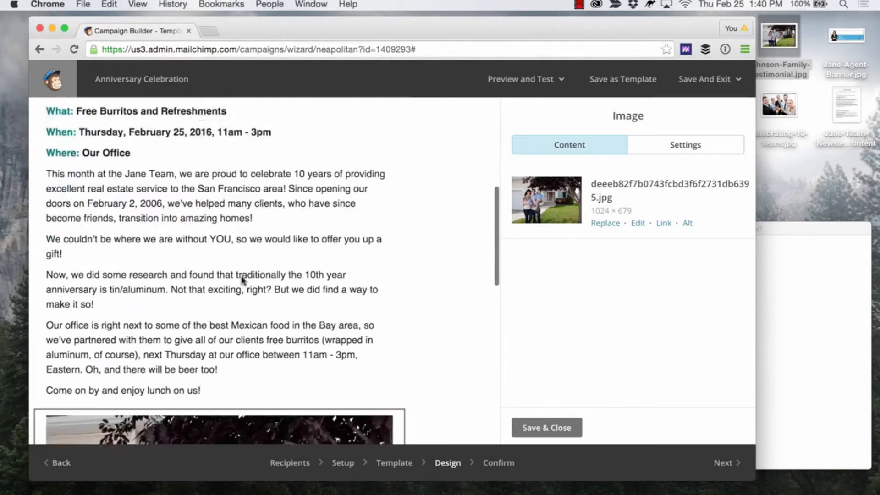
scroll(241, 280, down, 3)
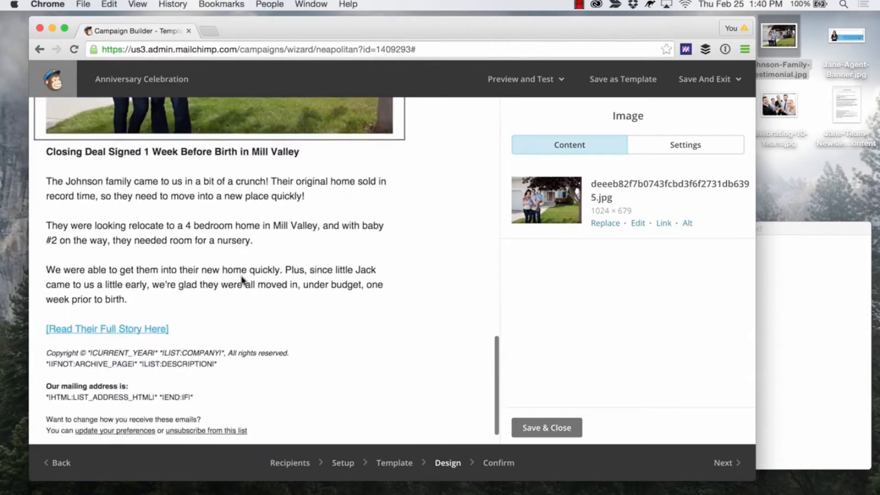
scroll(241, 280, up, 12)
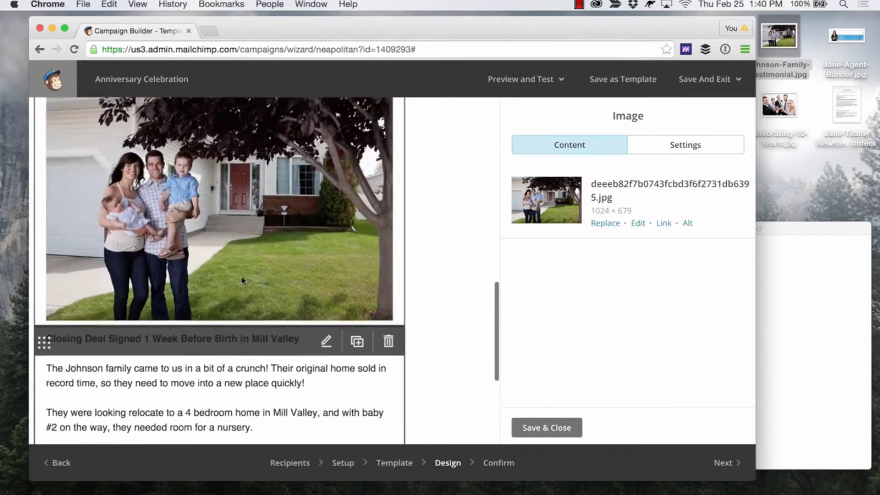
scroll(241, 279, up, 1)
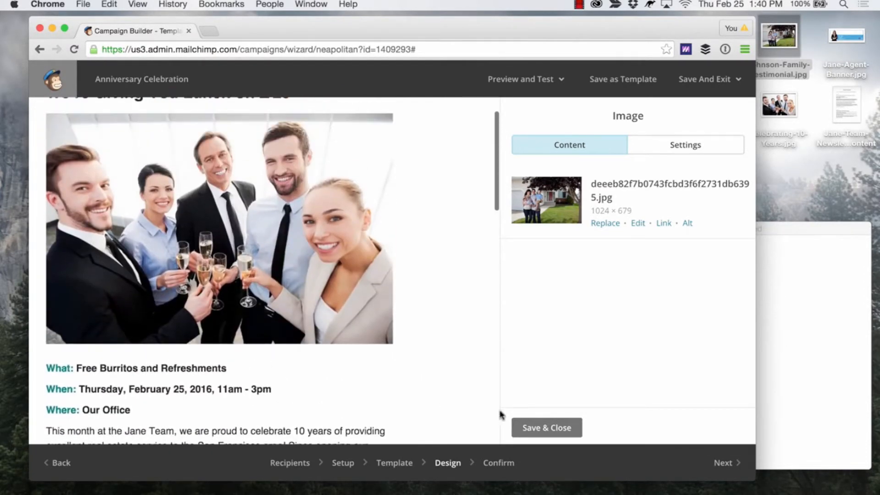
click(536, 429)
Insert a divider block between the end of the first article and the family photo, keeping its default style, and save it.
scroll(585, 251, down, 5)
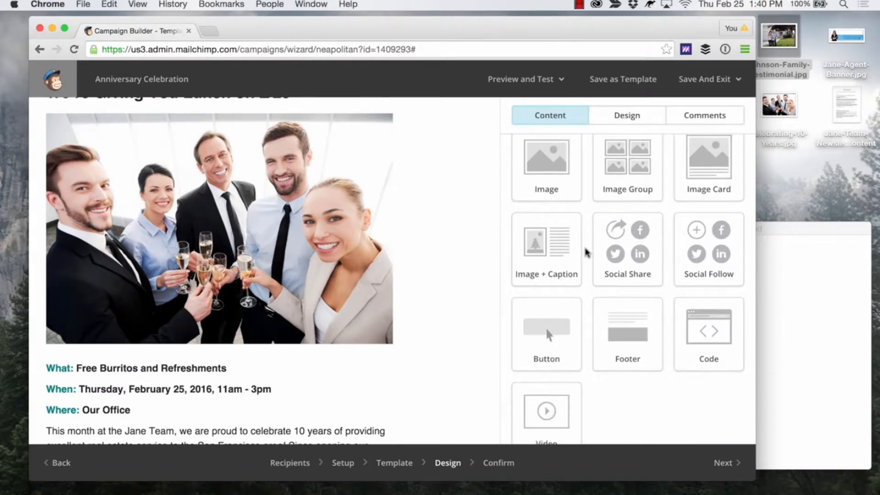
scroll(586, 251, up, 3)
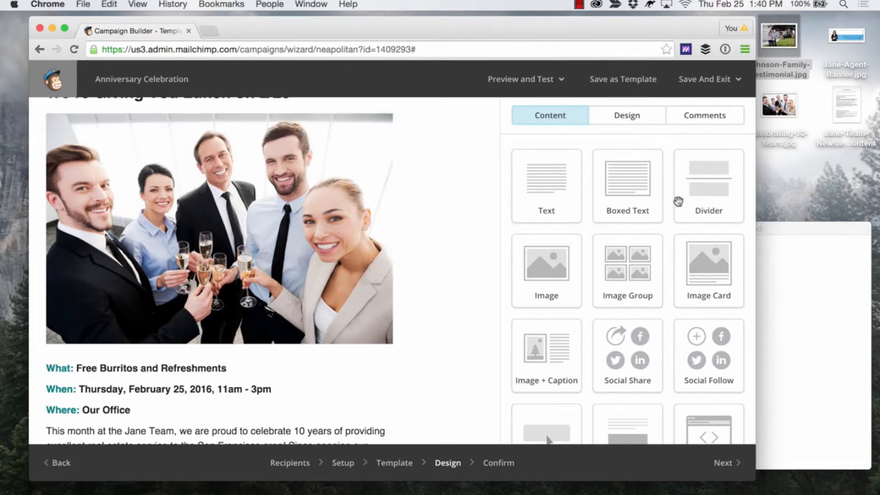
scroll(418, 254, down, 10)
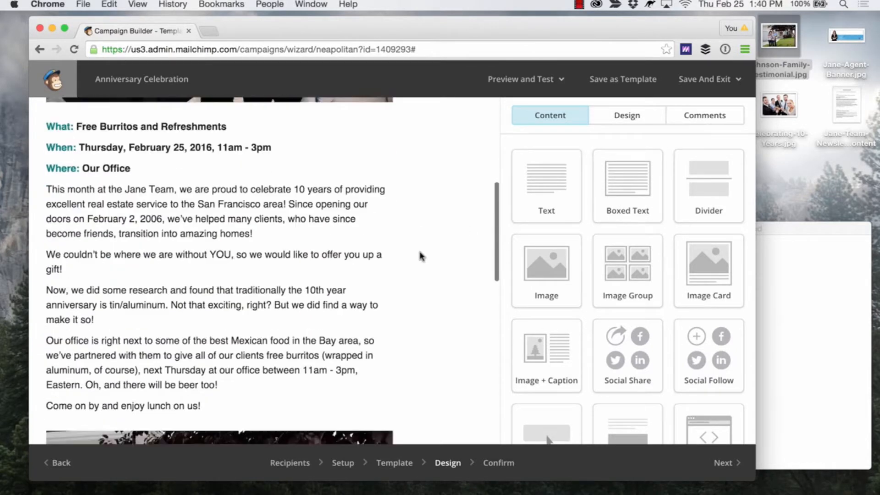
drag(724, 156, 330, 225)
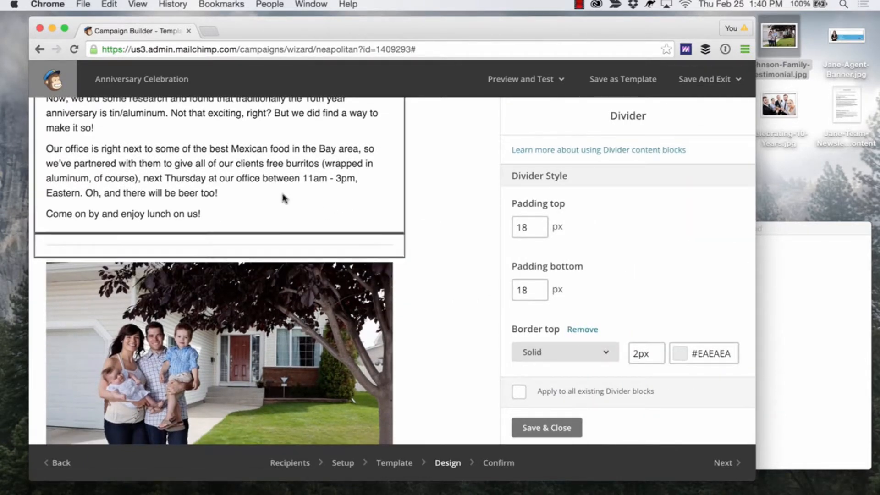
scroll(282, 197, down, 9)
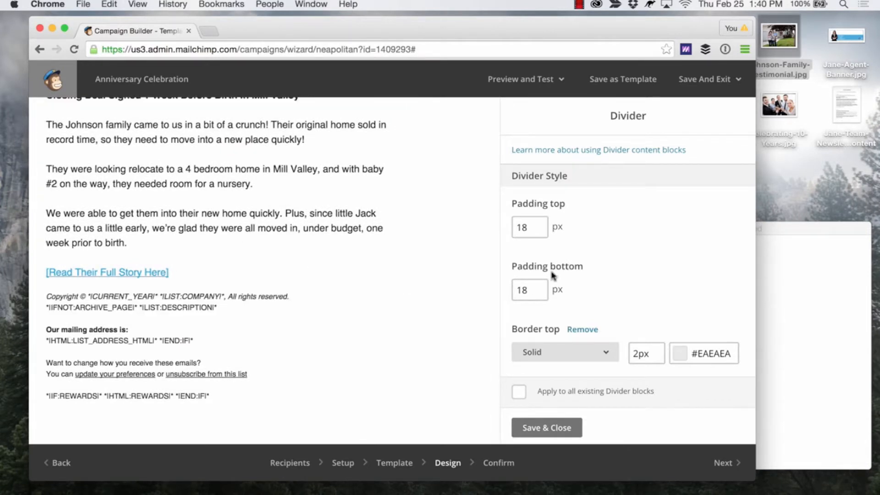
click(548, 426)
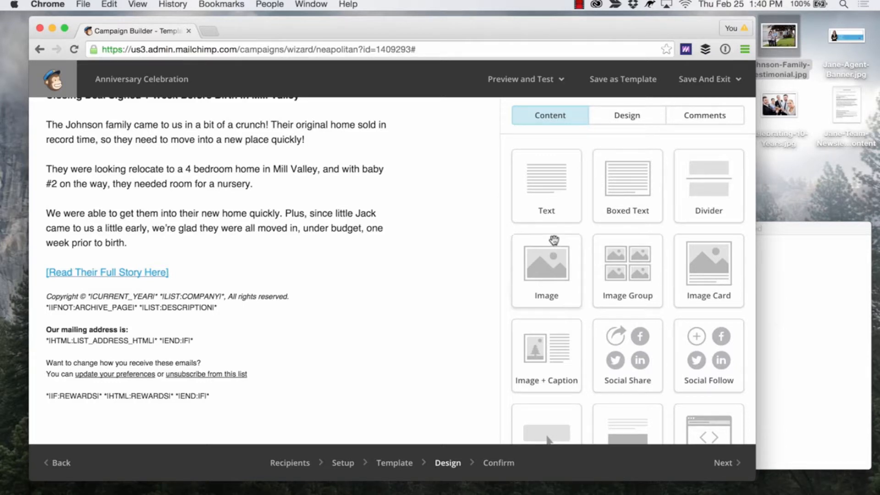
Add an image block below the [Read Their Full Story Here] link and fill it with Jane-Agent-Banner.jpg uploaded from the desktop.
drag(547, 271, 235, 294)
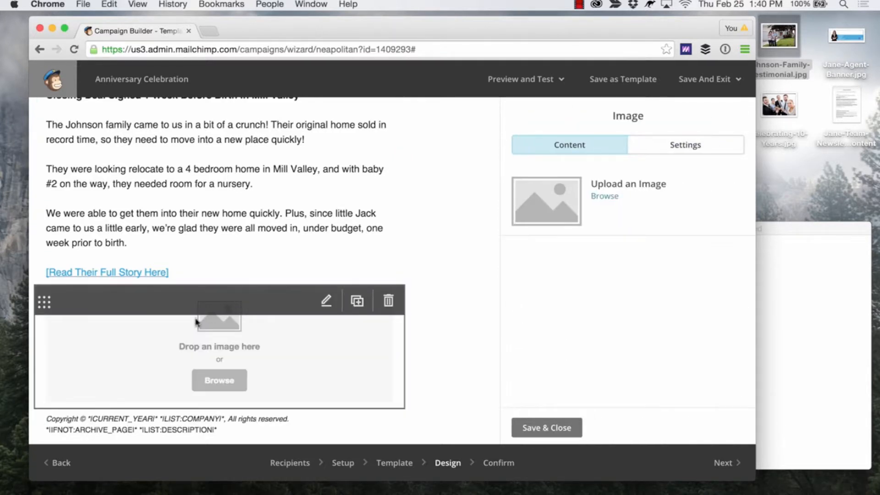
click(225, 380)
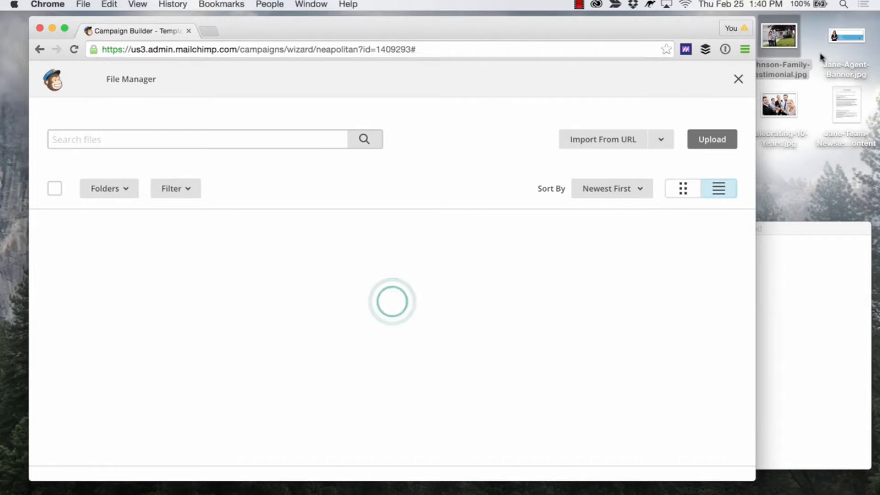
drag(846, 51, 543, 243)
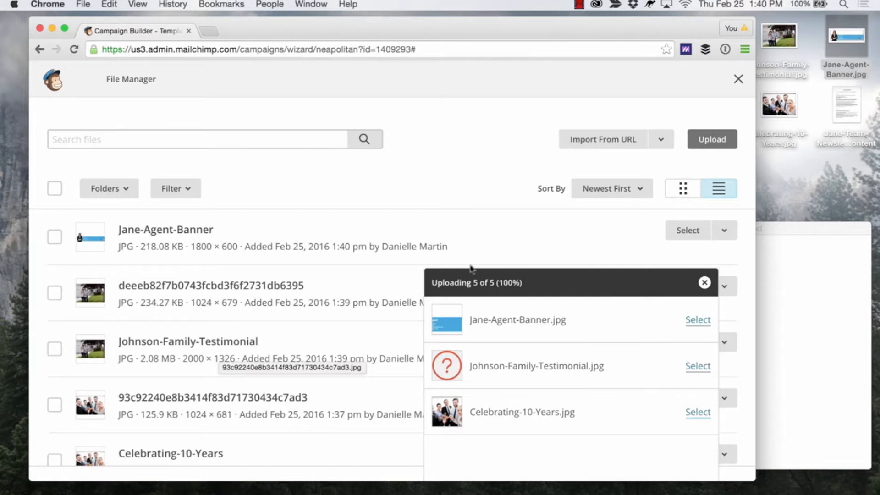
click(704, 282)
click(689, 231)
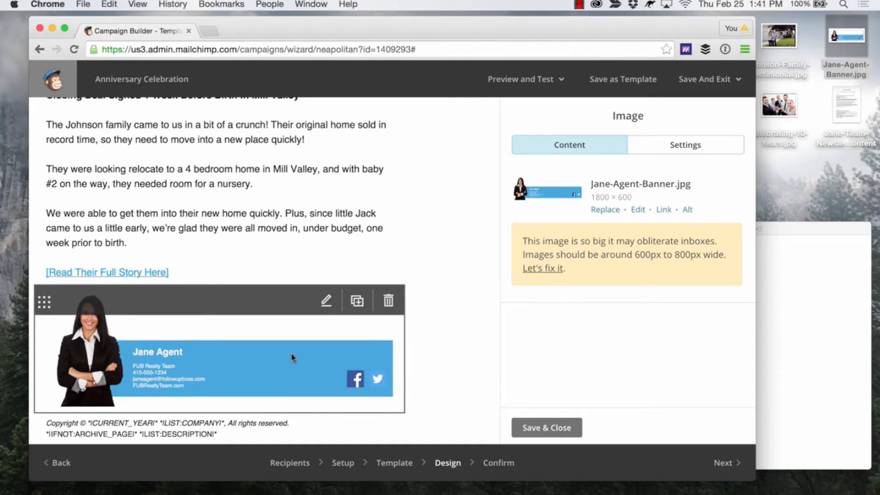
Resize the agent banner to 1024 × 341 pixels, save the edited image, and save and close its image block.
click(552, 270)
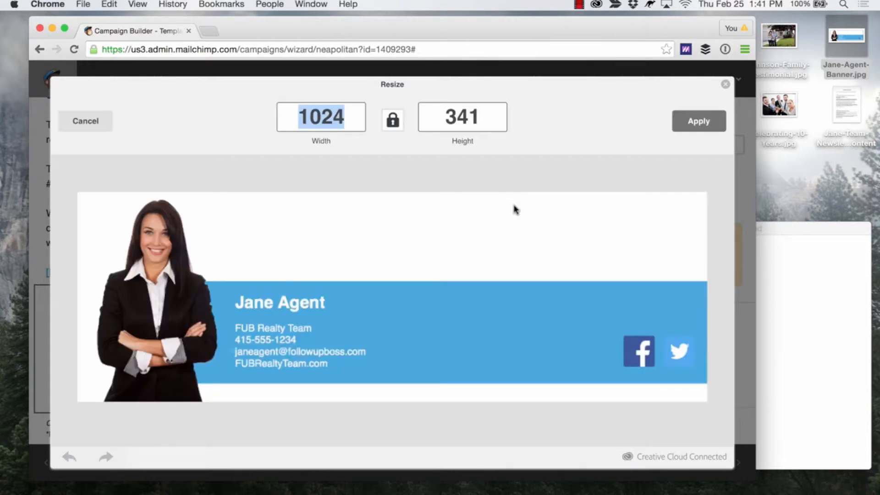
click(697, 122)
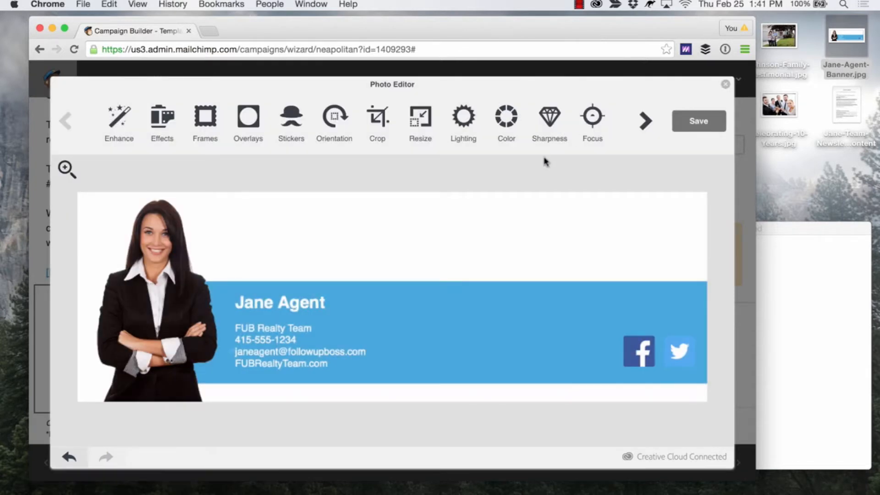
click(705, 121)
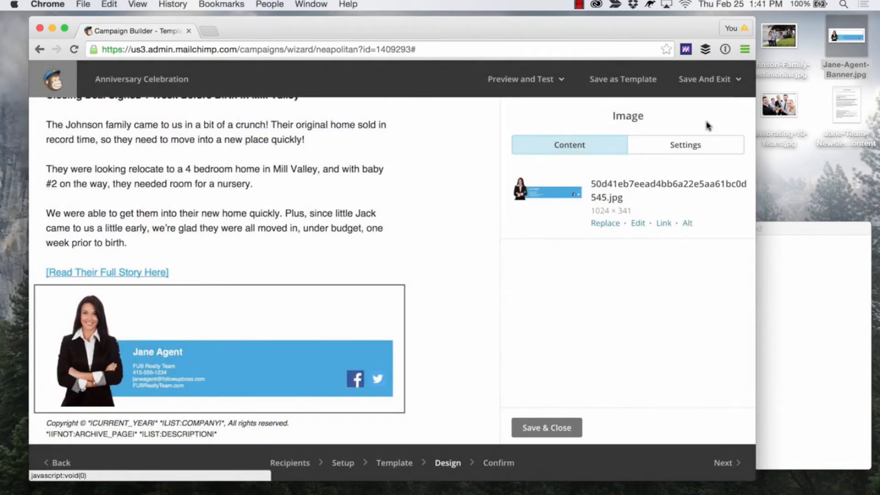
click(554, 427)
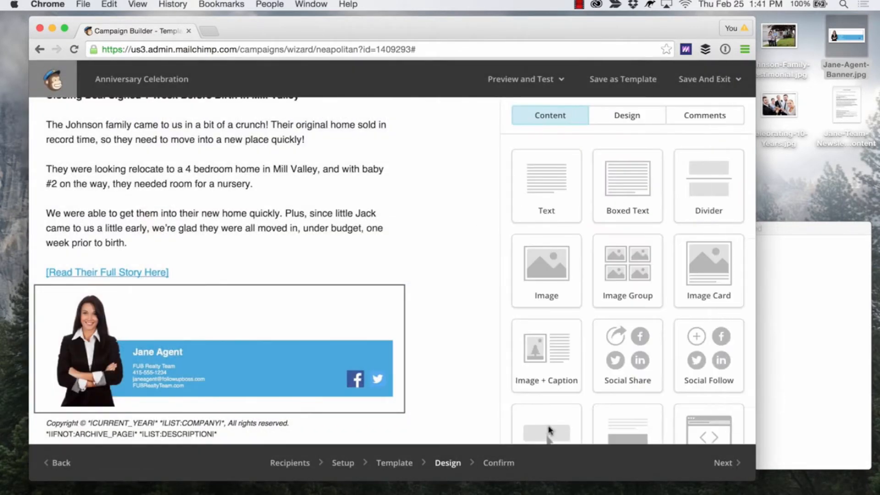
Review the assembled newsletter from the footer to the headline, checking the articles, divider, photos and agent banner.
scroll(421, 354, up, 15)
scroll(421, 354, down, 14)
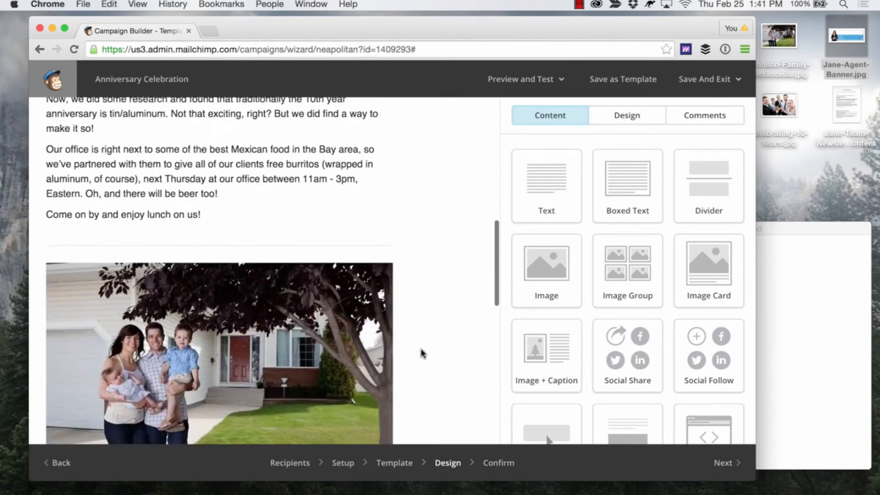
scroll(534, 275, down, 5)
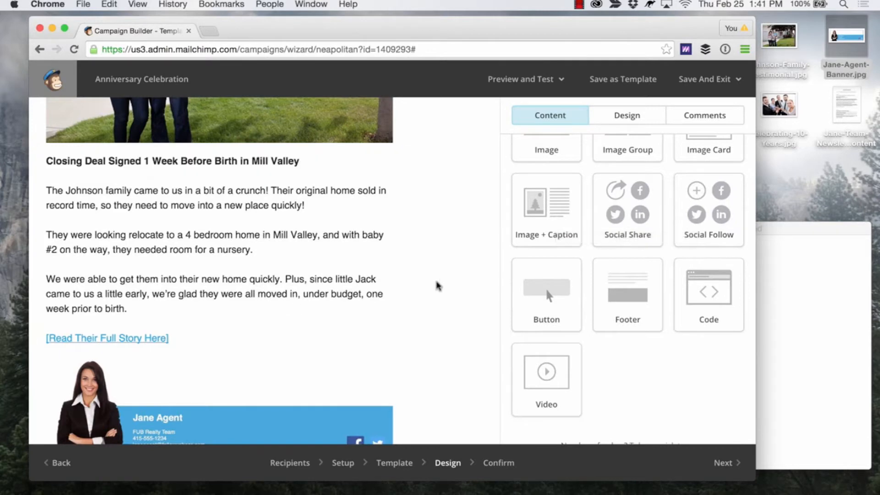
scroll(437, 285, up, 2)
scroll(437, 285, down, 8)
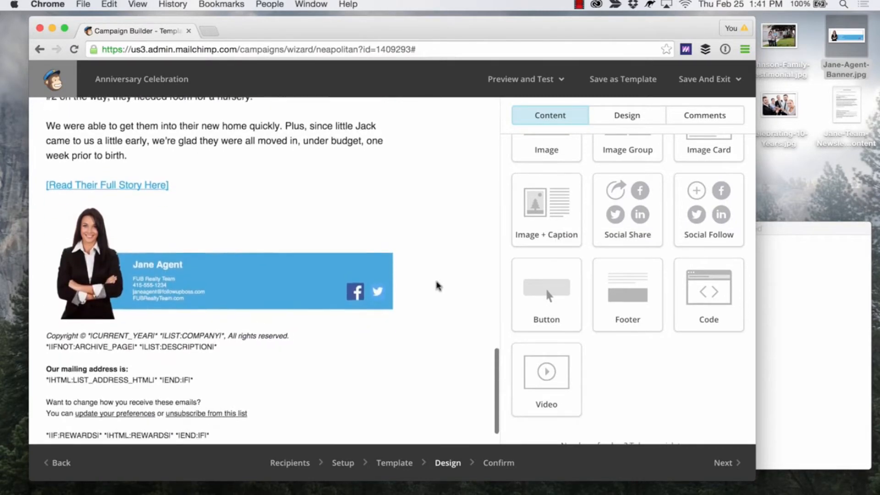
scroll(436, 285, up, 9)
scroll(437, 286, up, 10)
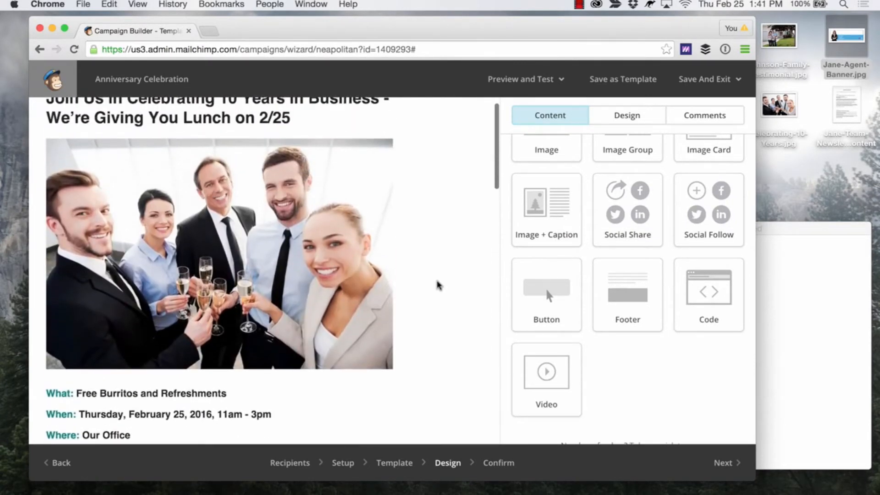
Proceed to the Confirm stage and review the pre-send checklist from the recipient list and subject line through Social Cards and MonkeyRewards.
click(724, 471)
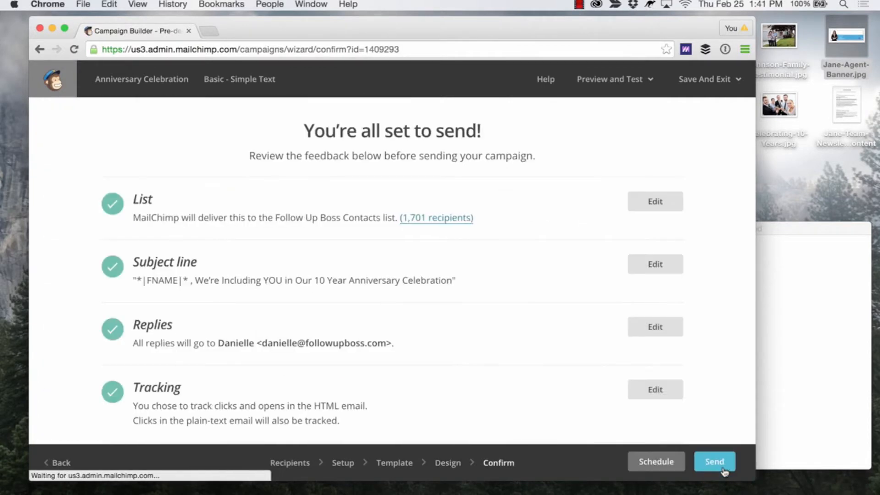
scroll(569, 260, down, 8)
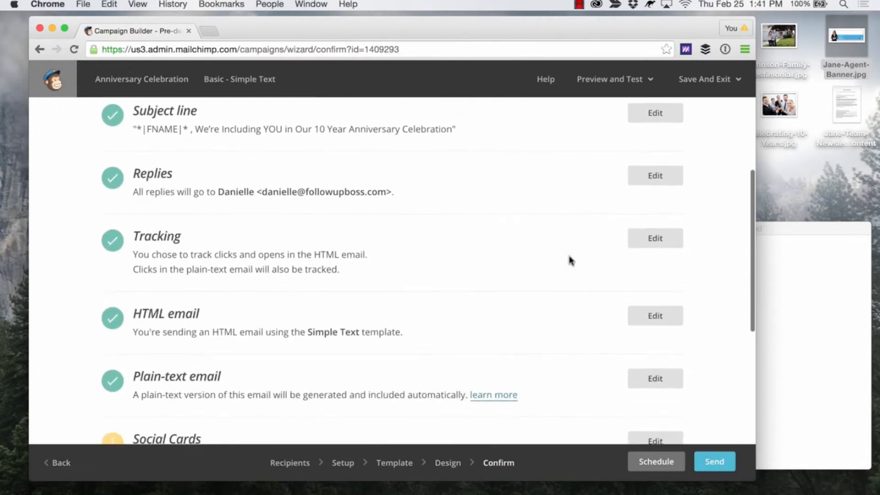
scroll(569, 259, down, 5)
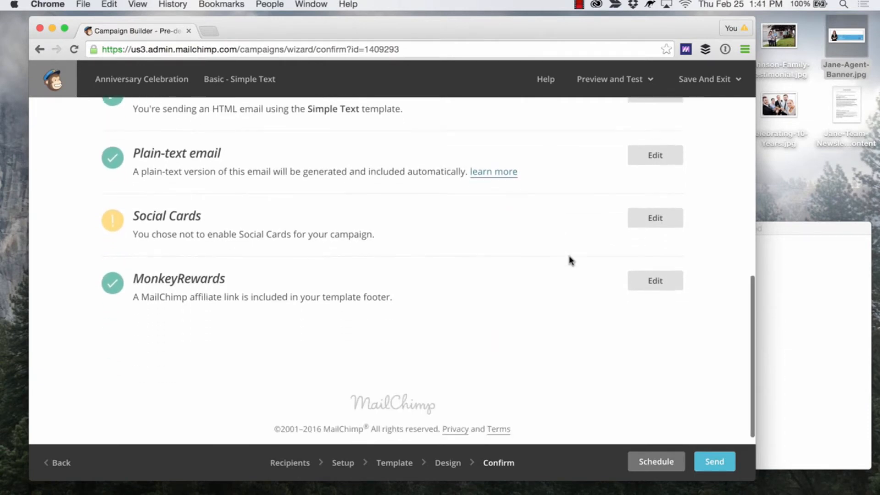
scroll(569, 260, up, 15)
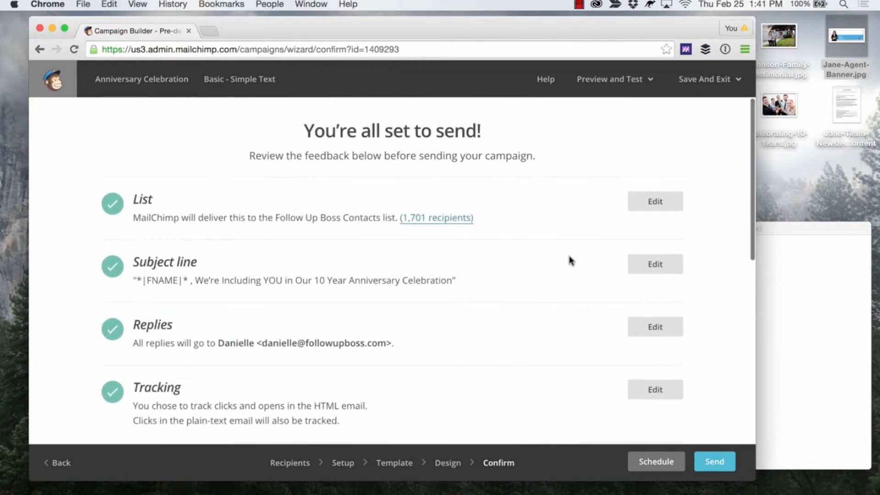
scroll(570, 260, down, 3)
scroll(570, 260, down, 5)
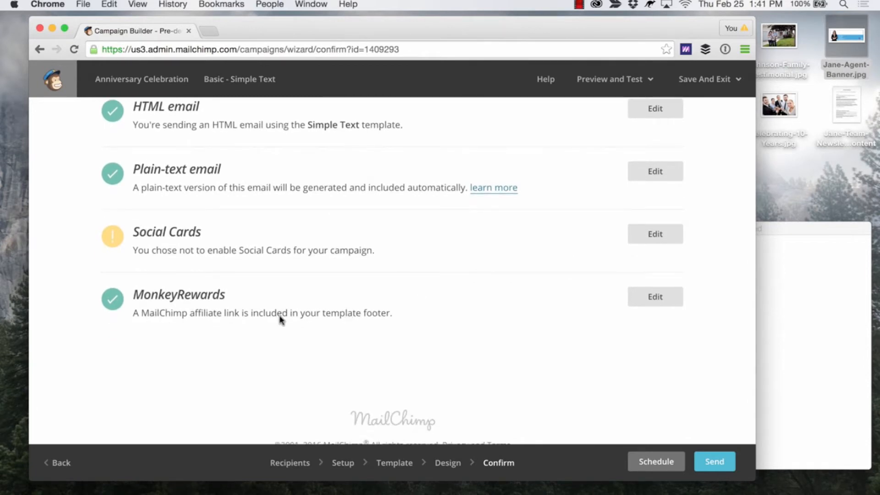
scroll(345, 306, up, 6)
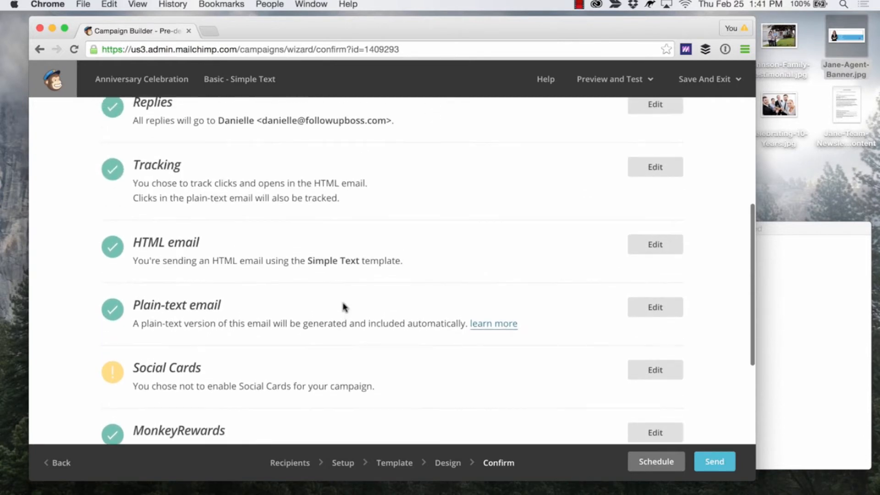
scroll(344, 306, up, 4)
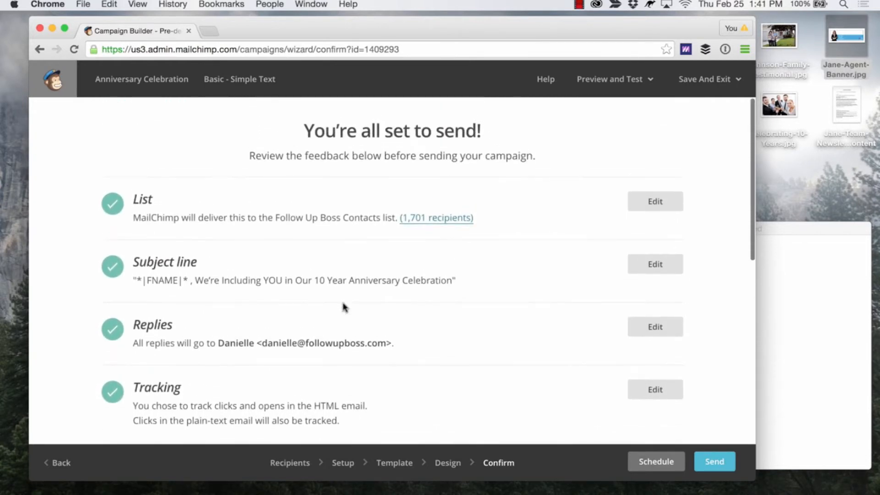
scroll(397, 262, down, 8)
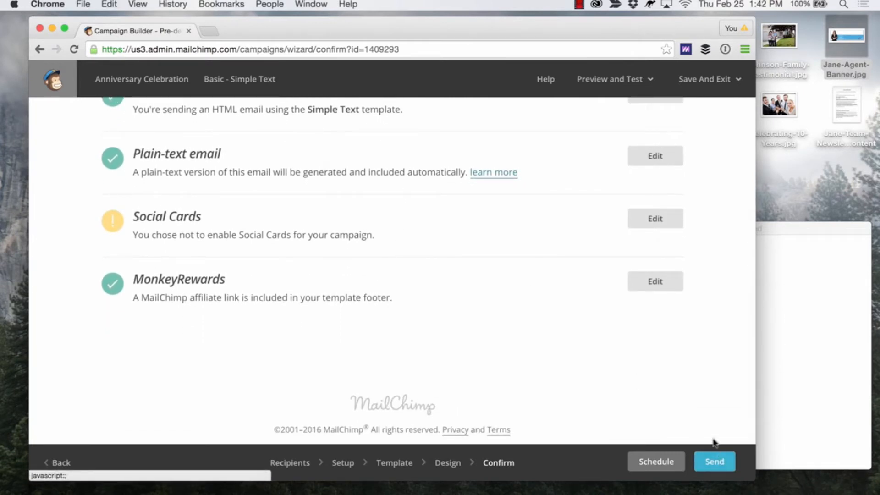
click(659, 463)
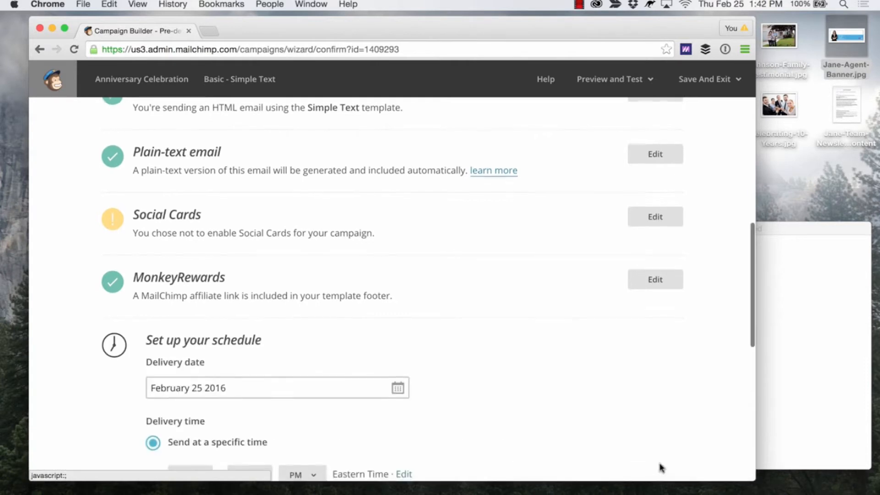
scroll(603, 356, down, 4)
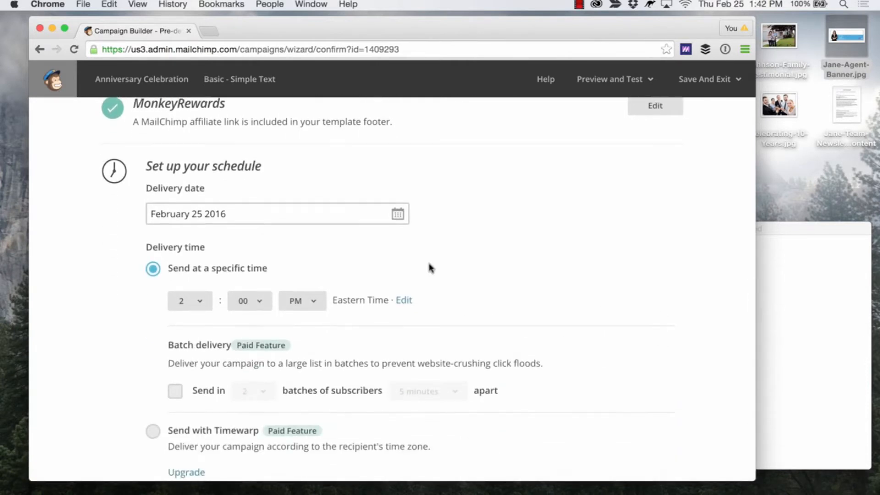
scroll(429, 266, down, 3)
scroll(428, 265, up, 1)
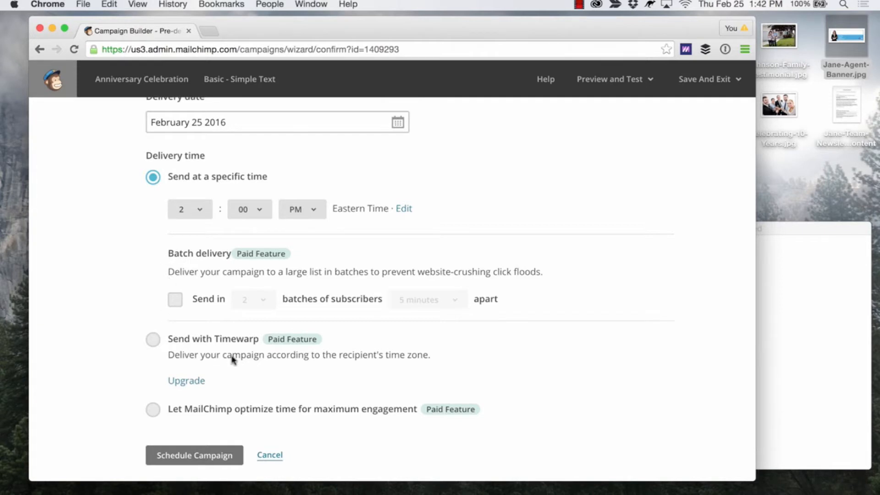
scroll(286, 391, up, 3)
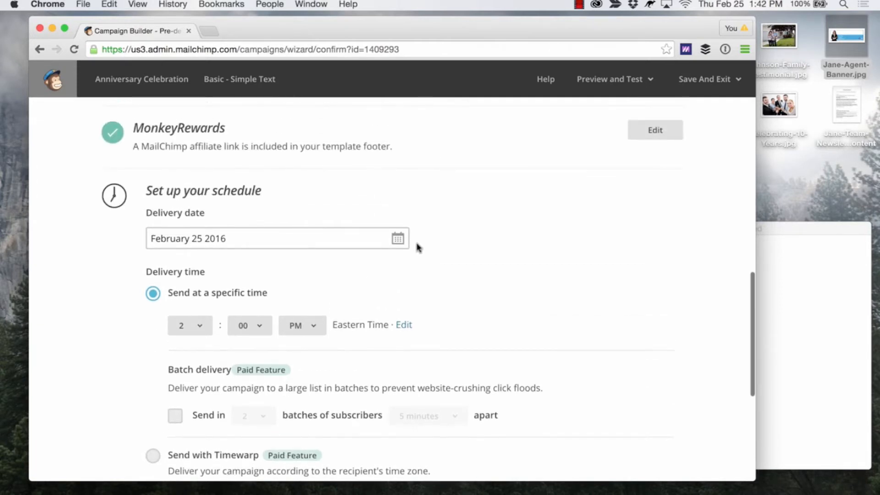
click(398, 238)
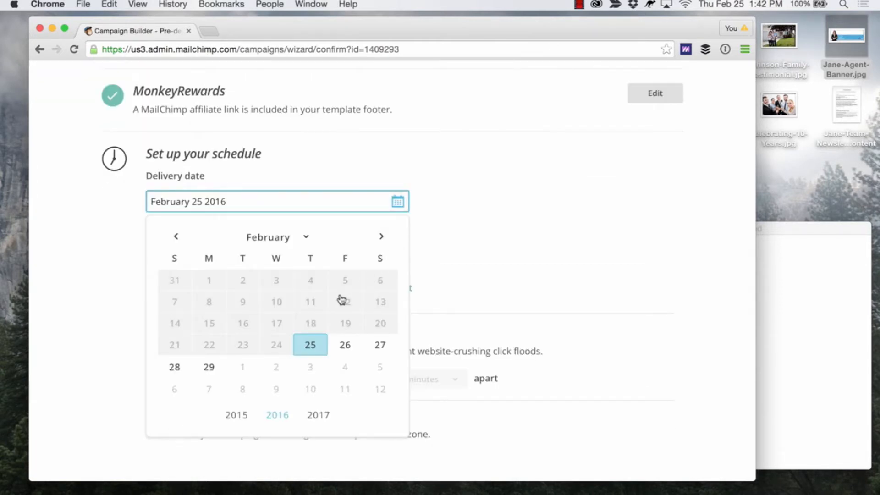
click(345, 344)
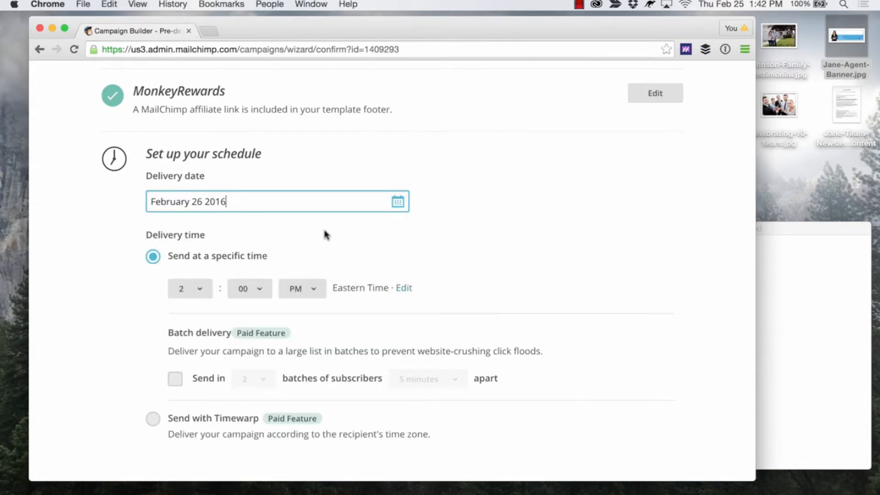
scroll(463, 263, down, 5)
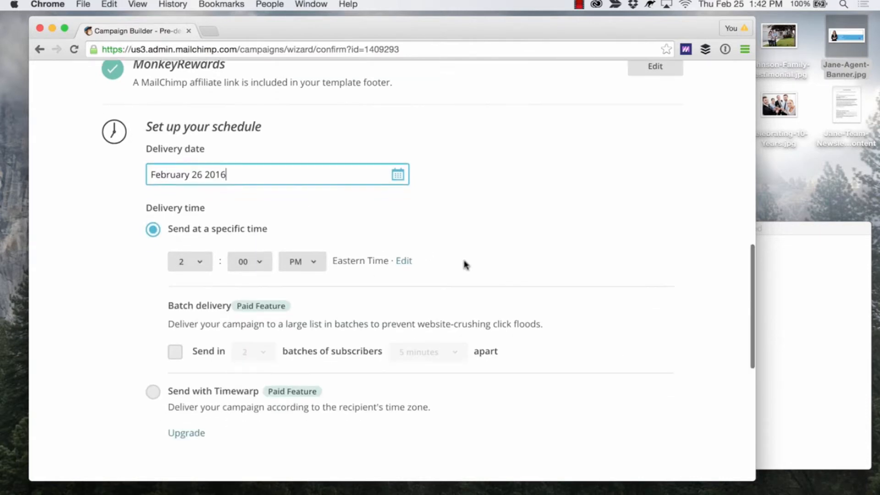
scroll(499, 349, down, 1)
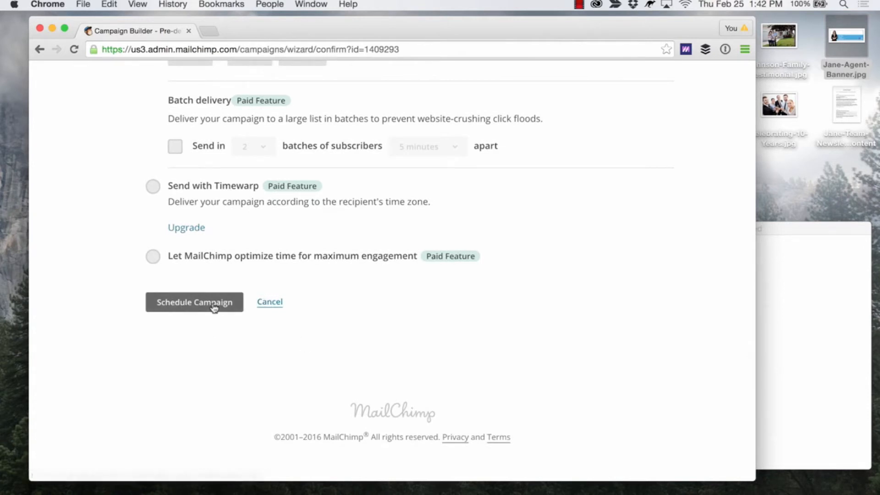
click(265, 304)
Send a test email of the campaign to two comma-separated team email addresses and close the test dialog.
scroll(509, 287, up, 6)
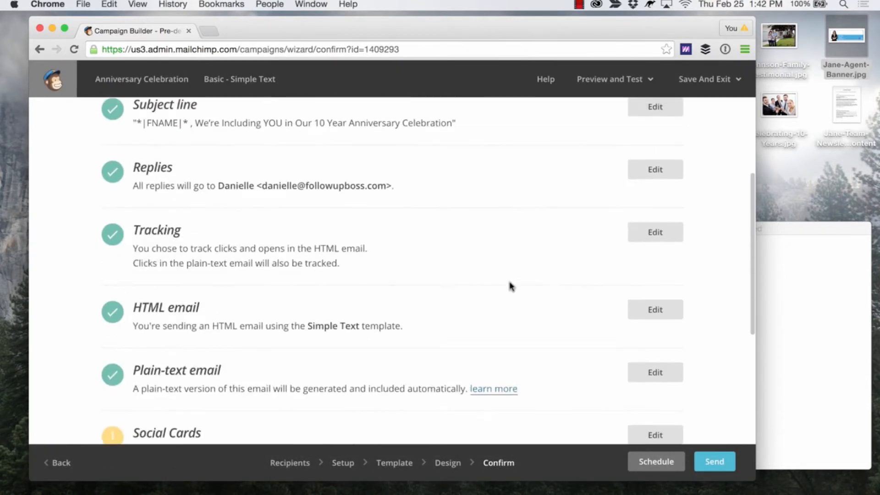
scroll(511, 287, up, 3)
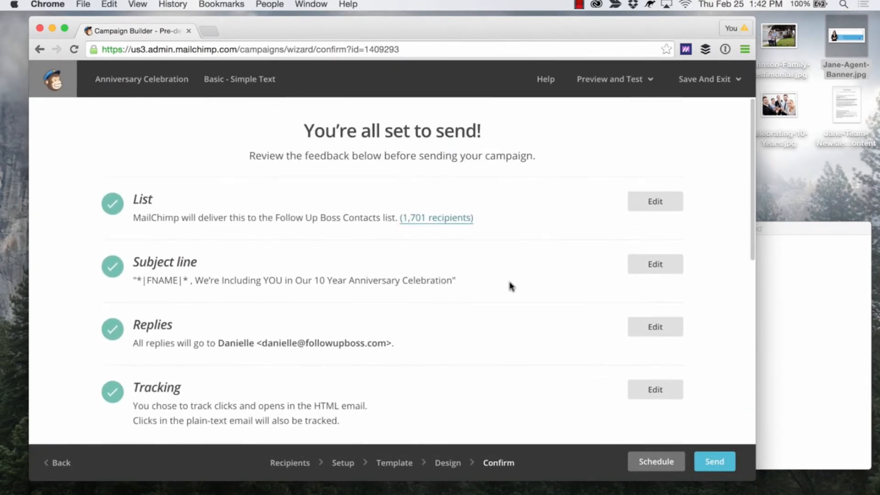
click(639, 84)
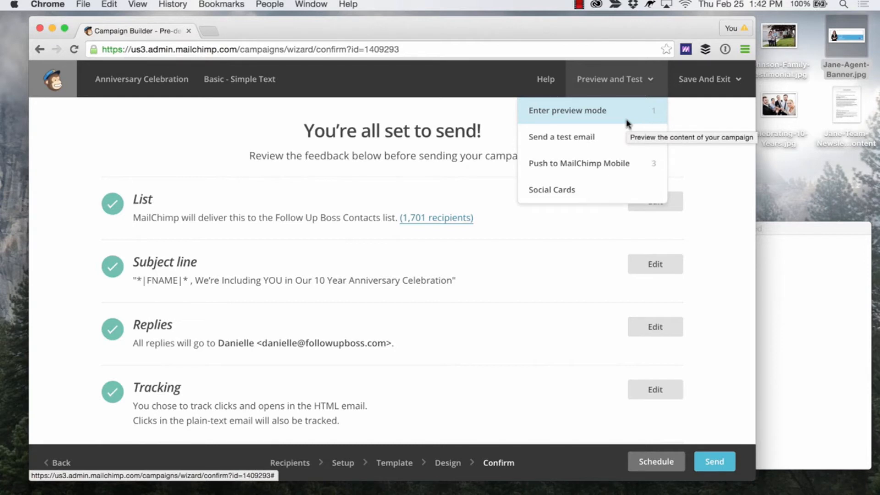
click(611, 138)
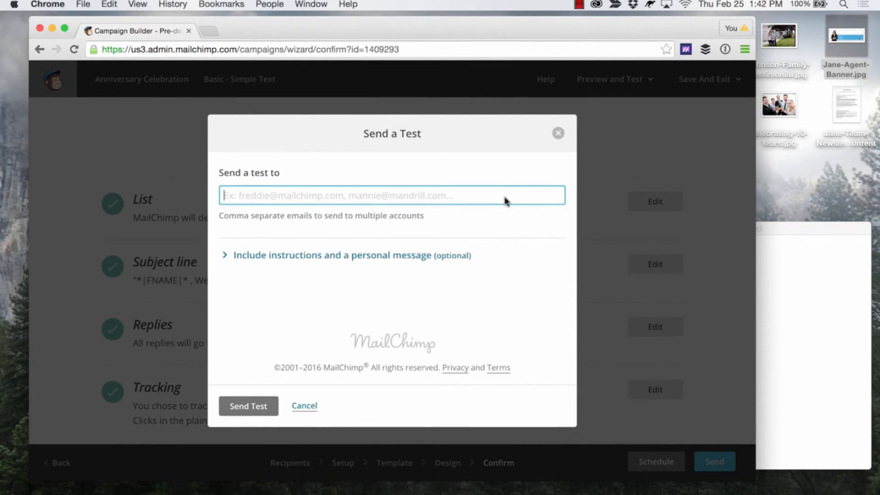
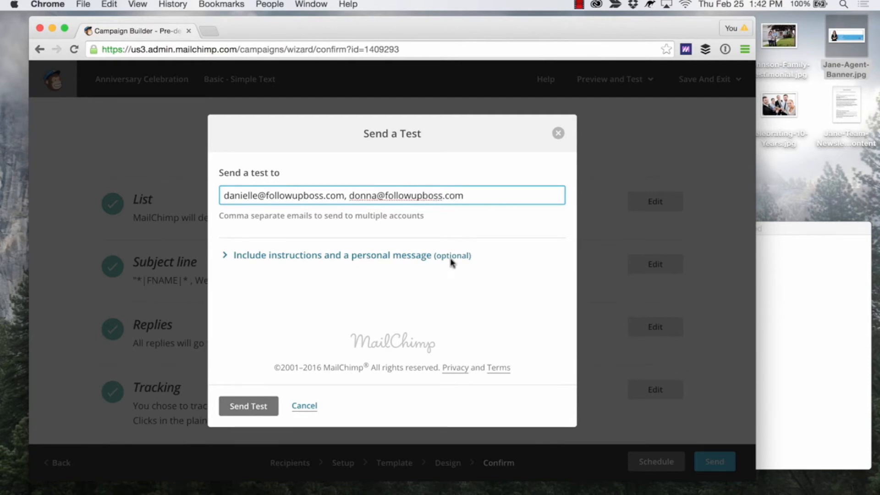
click(252, 402)
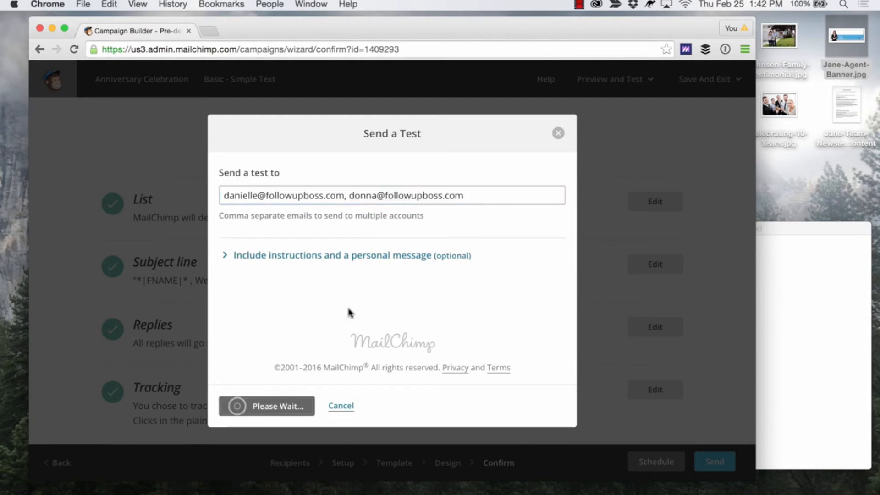
click(557, 133)
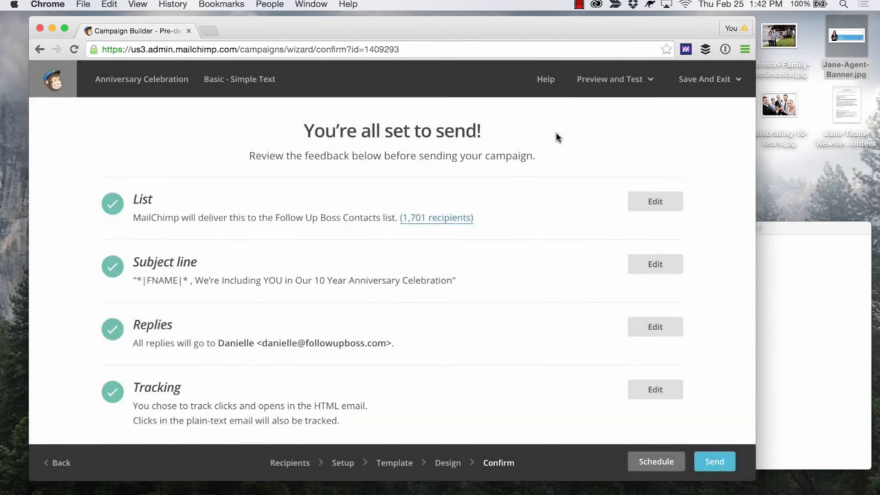
Enter preview mode and look through the newsletter in the Desktop view and the Mobile view.
click(631, 79)
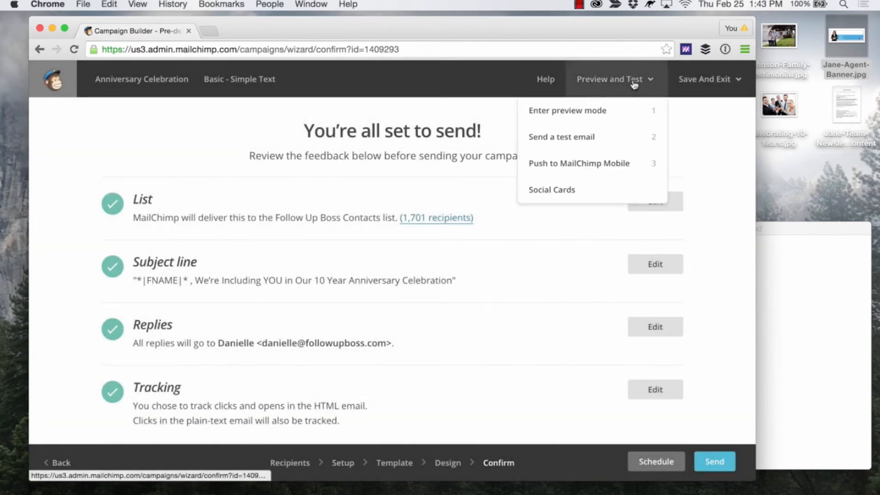
click(611, 114)
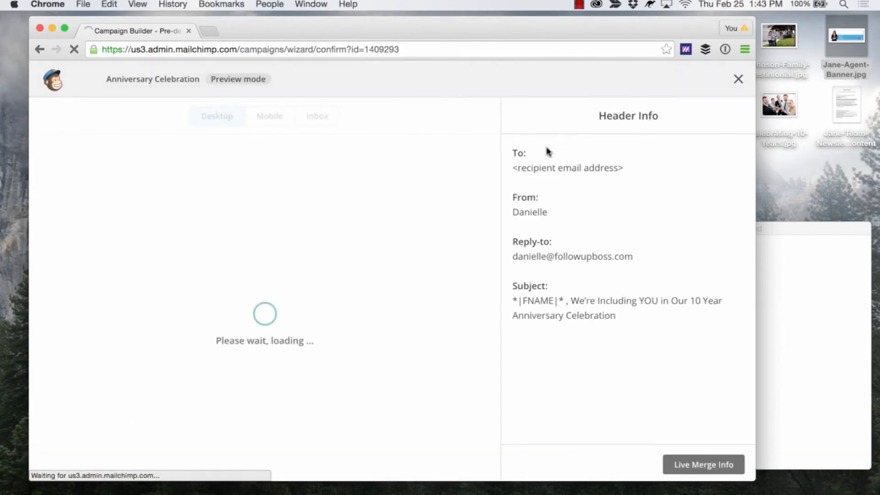
scroll(383, 186, down, 15)
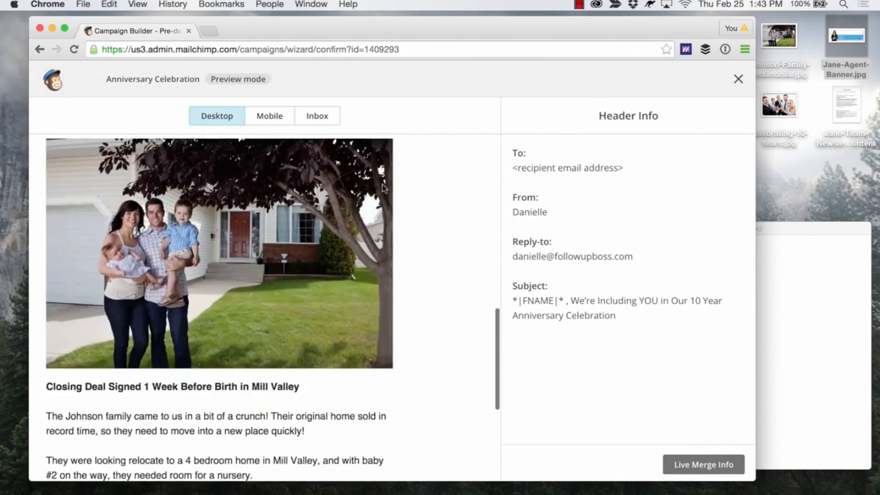
scroll(382, 185, up, 10)
click(271, 117)
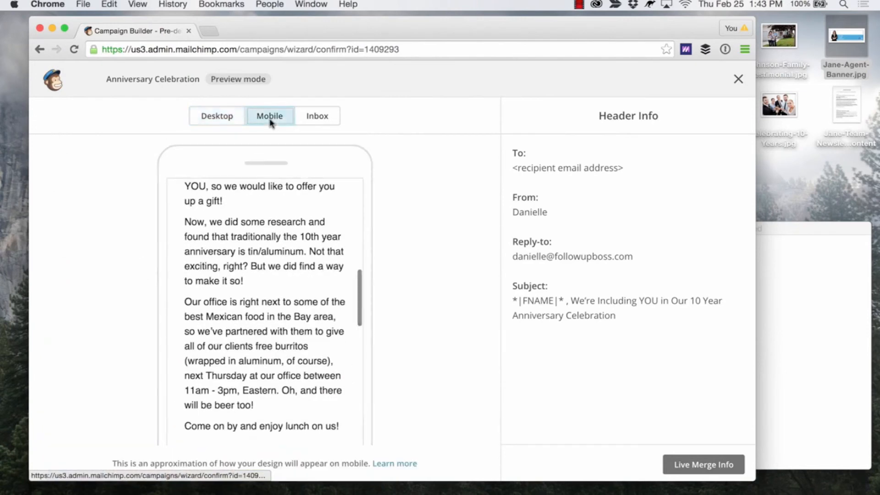
scroll(283, 214, up, 10)
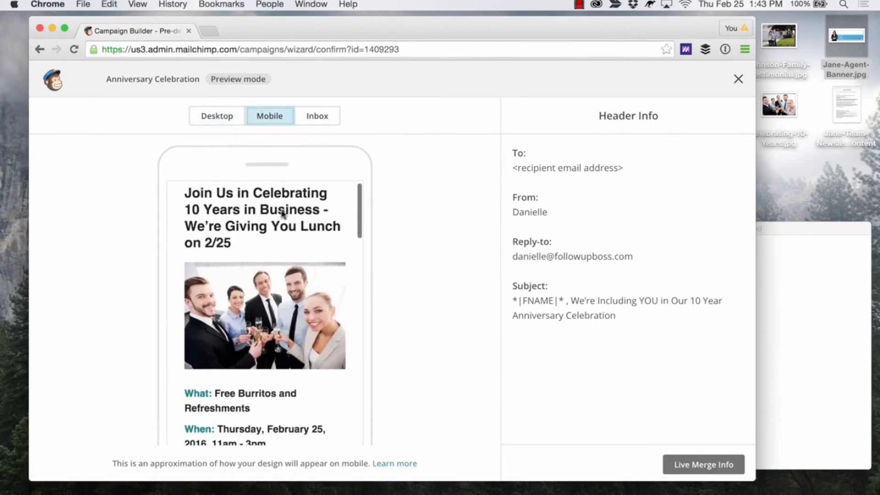
scroll(283, 214, down, 15)
scroll(282, 213, up, 5)
Check the Inbox preview, compare the Mobile and Desktop views again, and exit preview mode to the pre-send checklist.
click(315, 116)
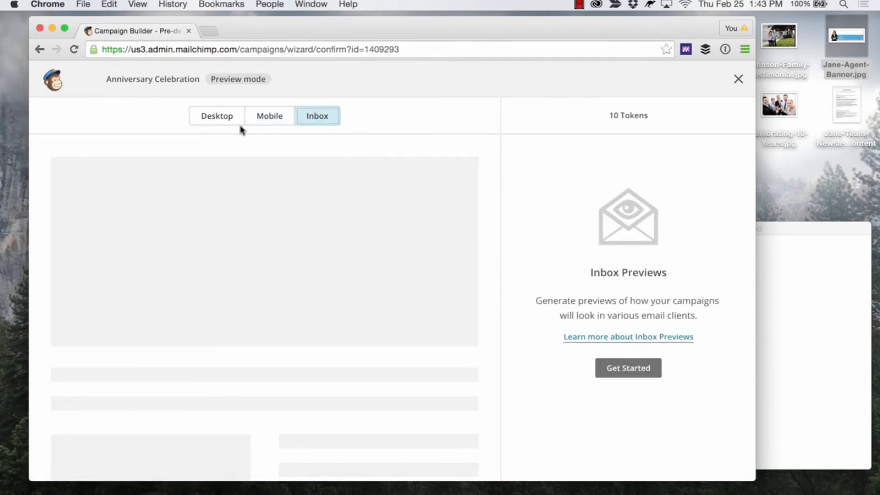
click(267, 120)
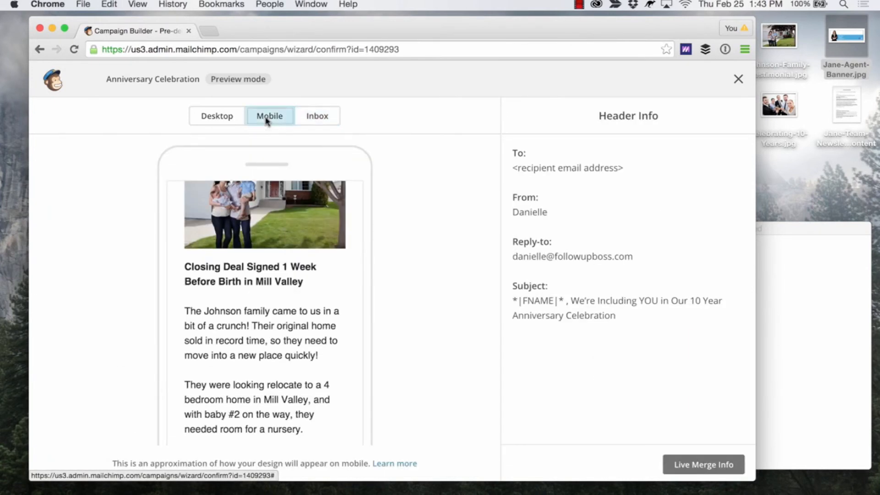
click(216, 117)
click(267, 118)
click(213, 117)
click(258, 119)
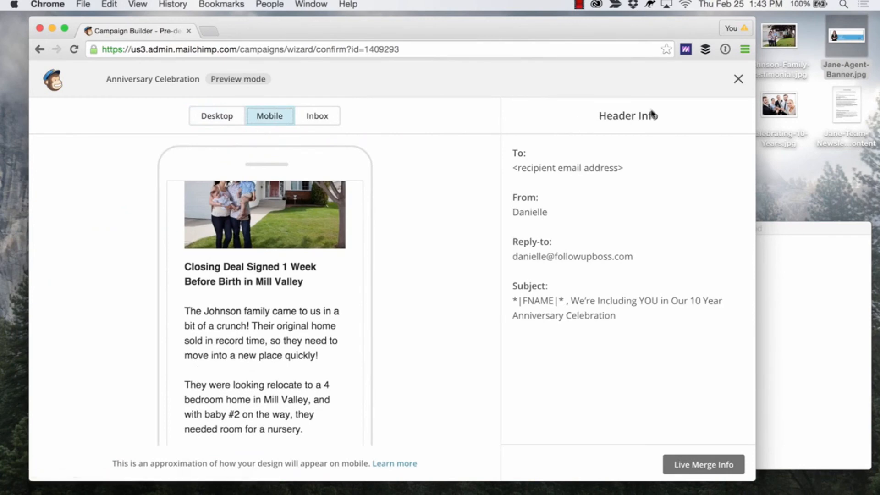
click(738, 80)
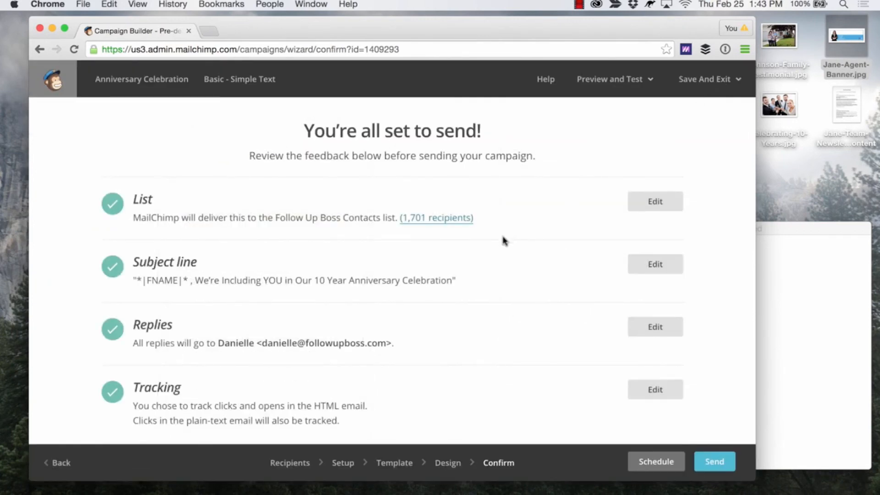
scroll(513, 228, down, 10)
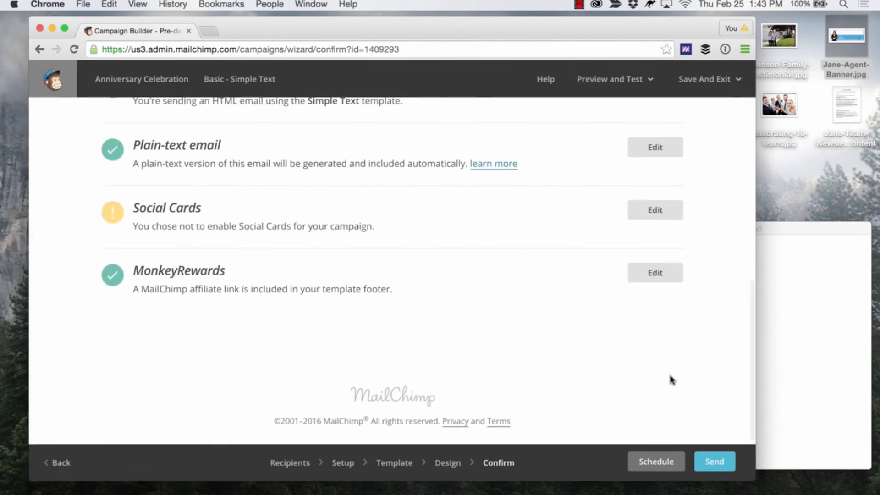